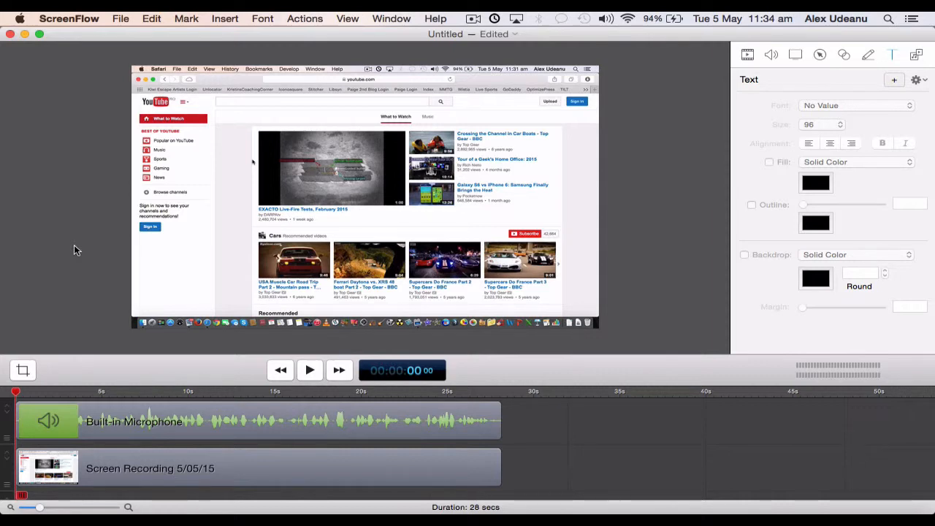
# Review the general preferences for the menu bar option, recording countdown and hotkeys, leaving the settings as they are.
pyautogui.click(67, 20)
pyautogui.click(75, 69)
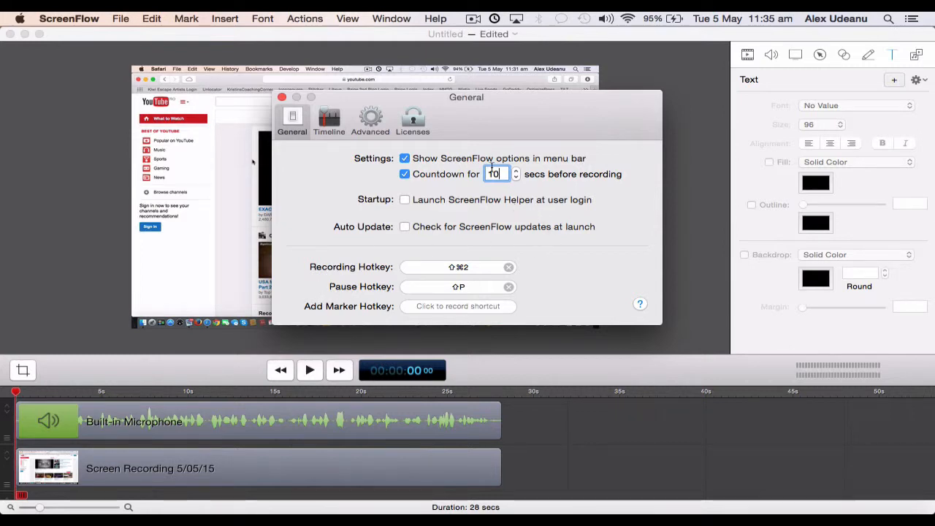
pyautogui.click(405, 159)
pyautogui.click(406, 160)
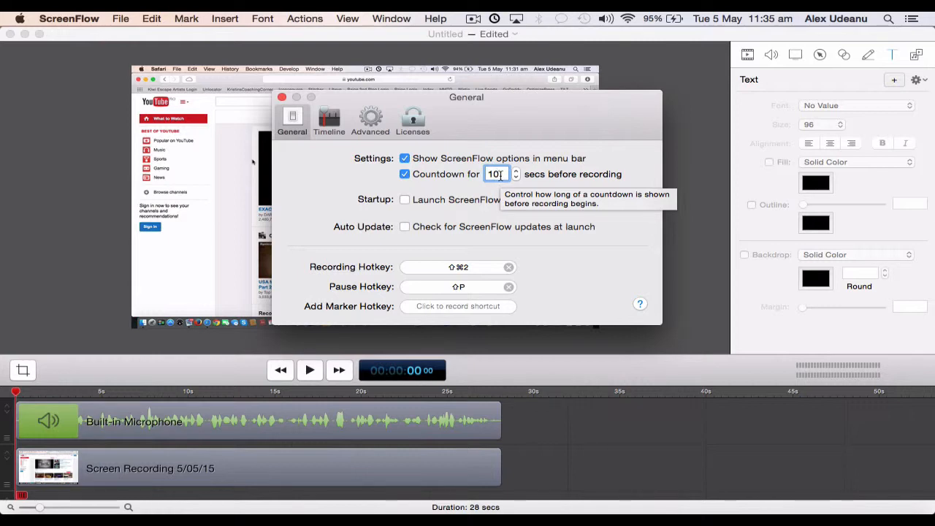
pyautogui.click(282, 98)
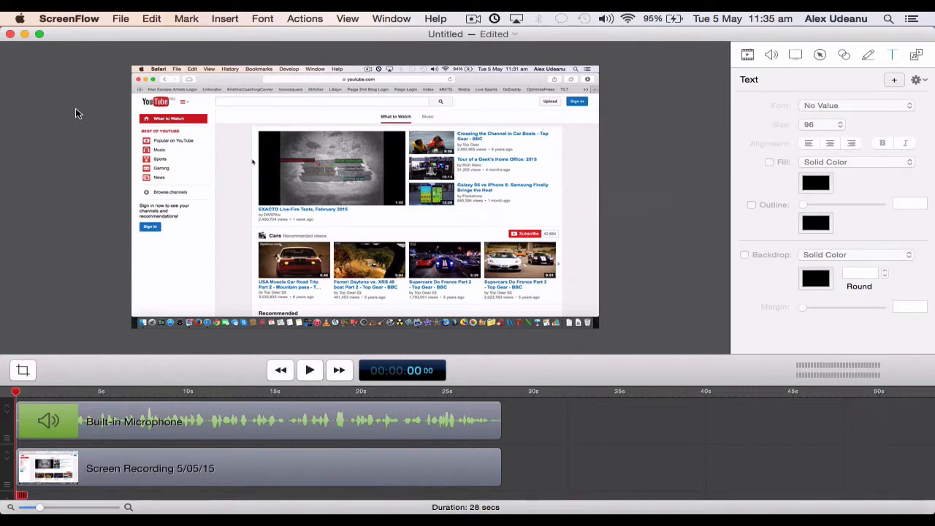
# Review the new recording setup, including the audio source choices and the framerate and timer options, and close it without recording.
pyautogui.click(119, 21)
pyautogui.click(123, 33)
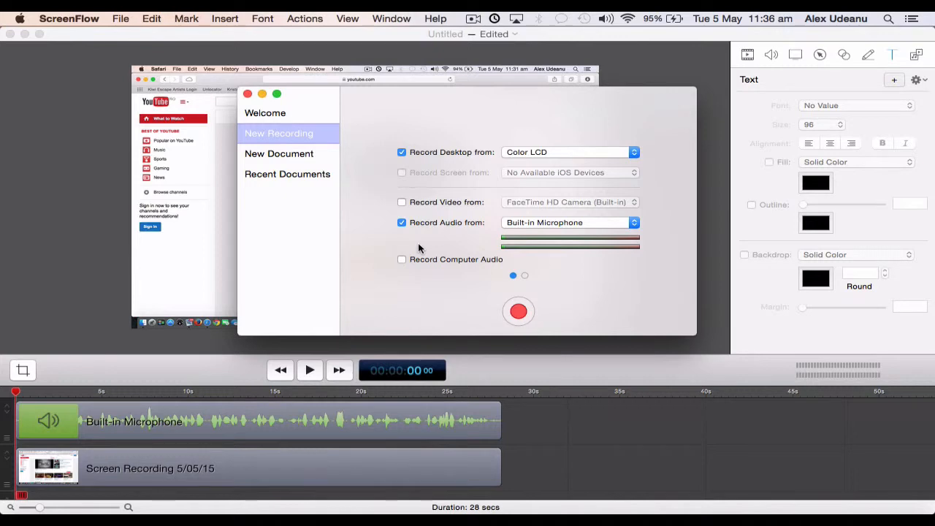
pyautogui.click(633, 223)
pyautogui.click(629, 219)
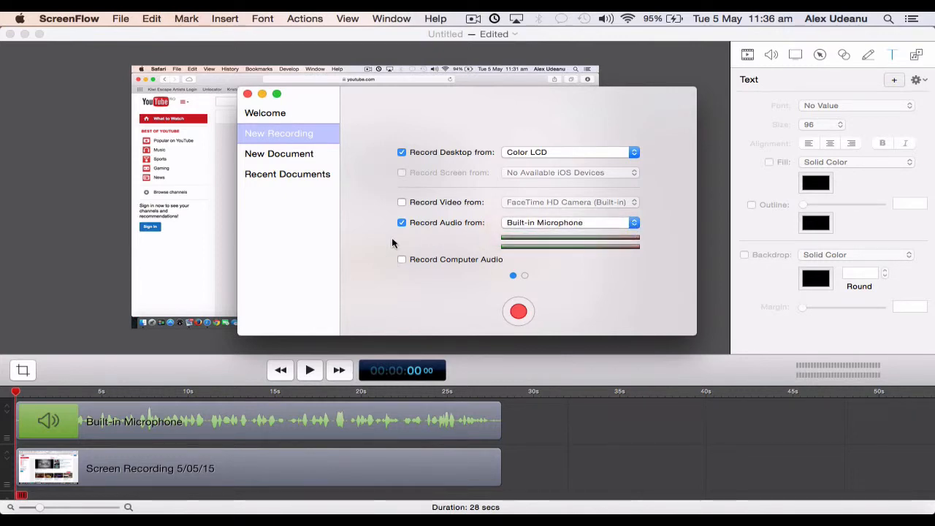
pyautogui.click(524, 276)
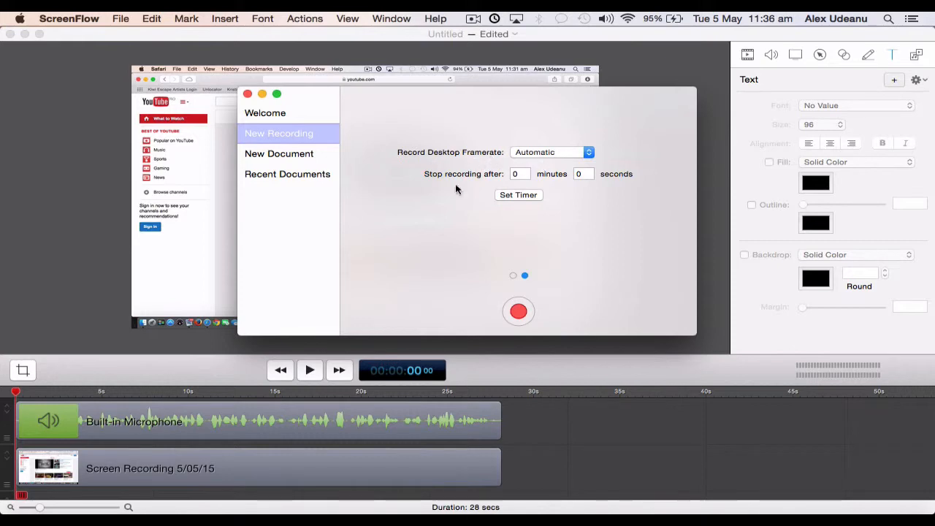
pyautogui.click(513, 276)
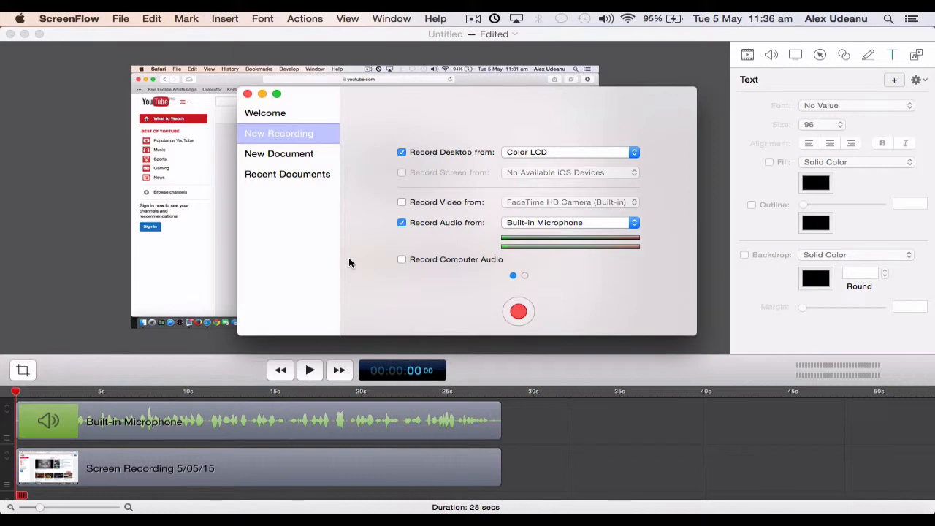
pyautogui.click(247, 94)
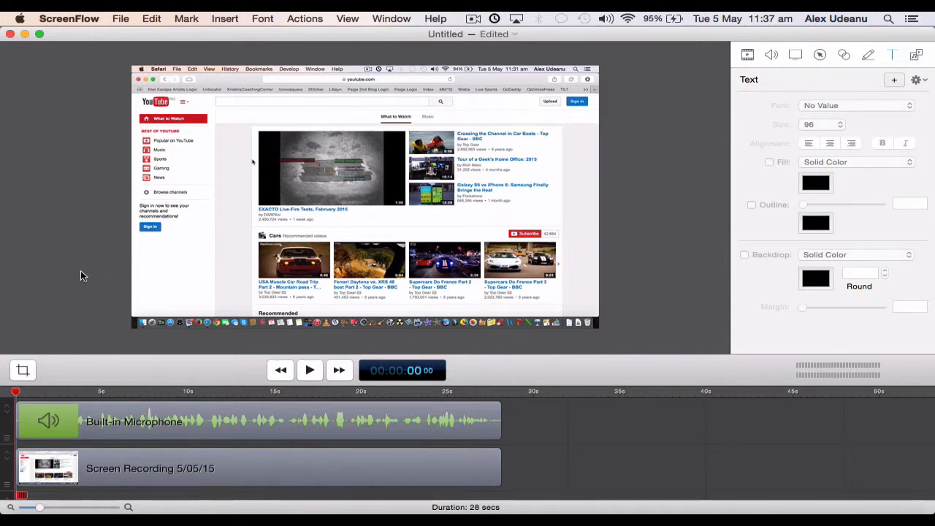
pyautogui.scroll(-5, 81, 270)
pyautogui.scroll(4, 81, 270)
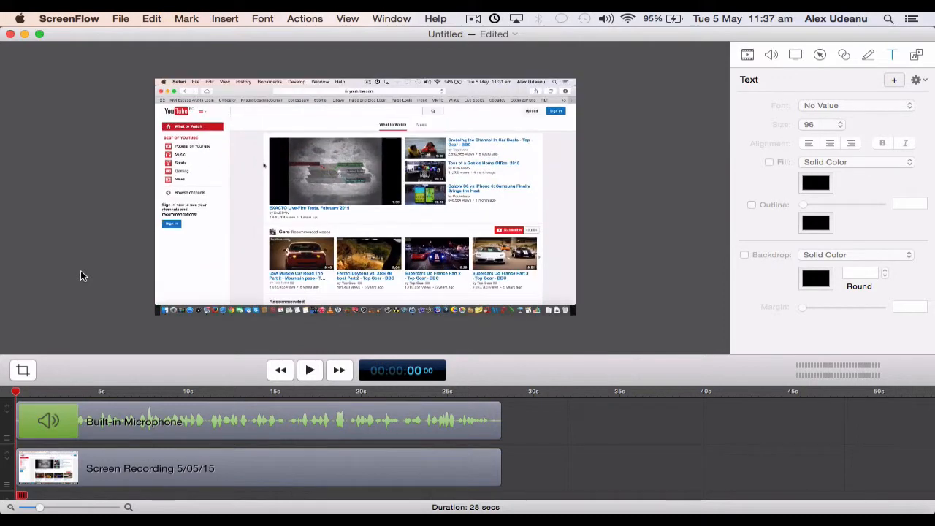
pyautogui.scroll(2, 81, 272)
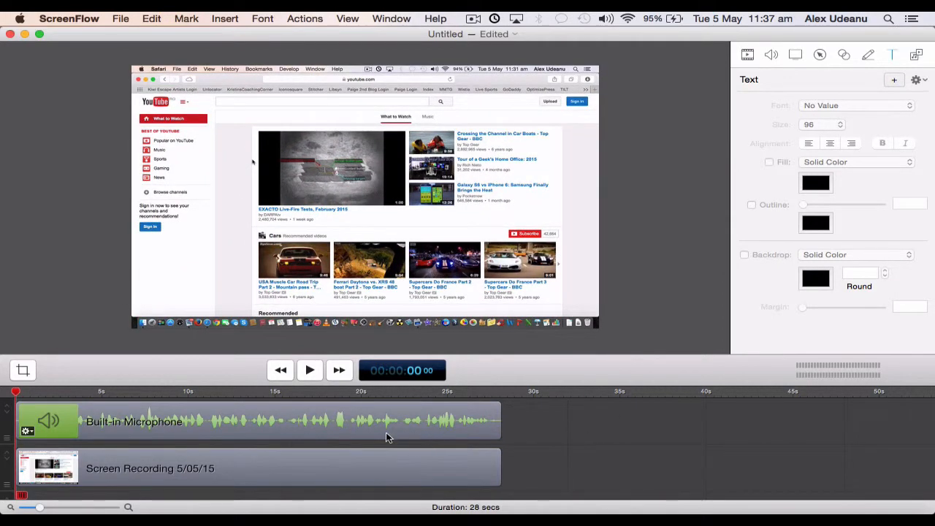
# Select the screen recording clip and play the timeline from the start, pausing at 00:00:00 19.
pyautogui.click(316, 425)
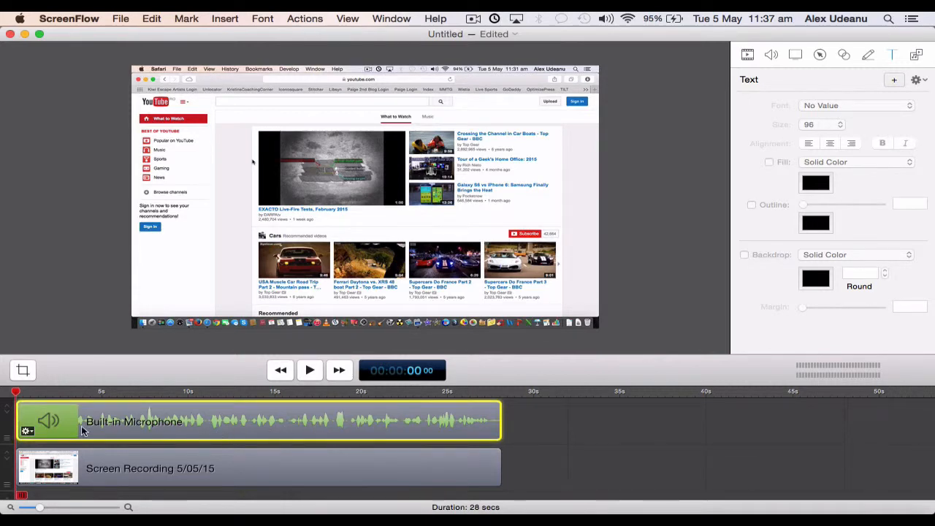
pyautogui.click(155, 468)
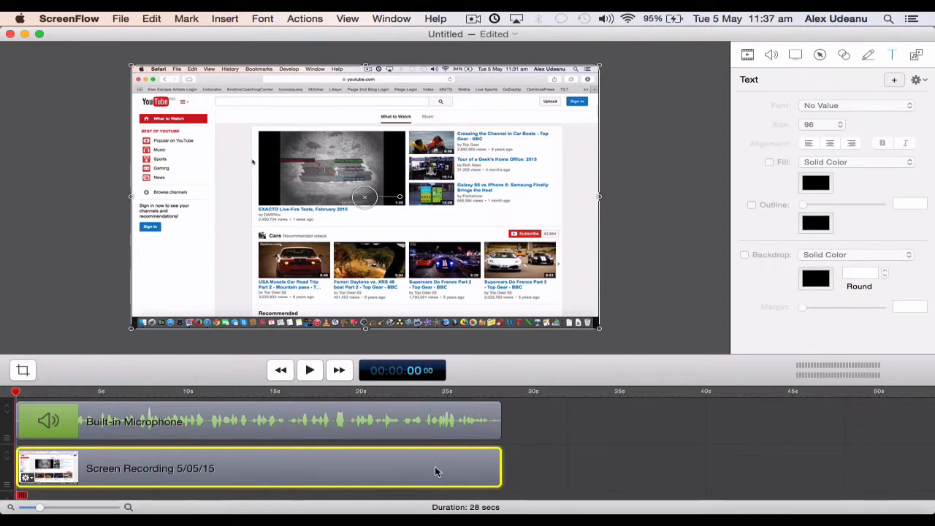
pyautogui.press('space')
pyautogui.press('space')
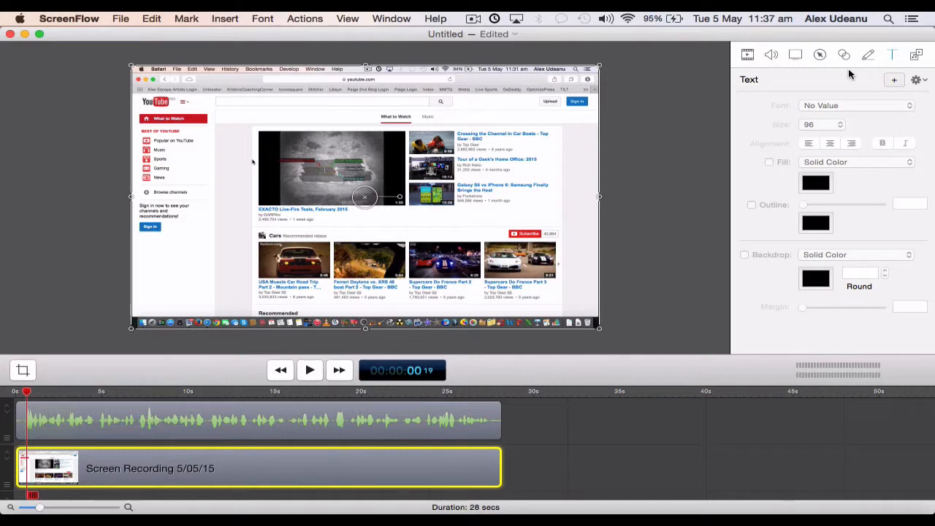
# Look through the project's media library and the files available for adding, without importing anything.
pyautogui.click(915, 56)
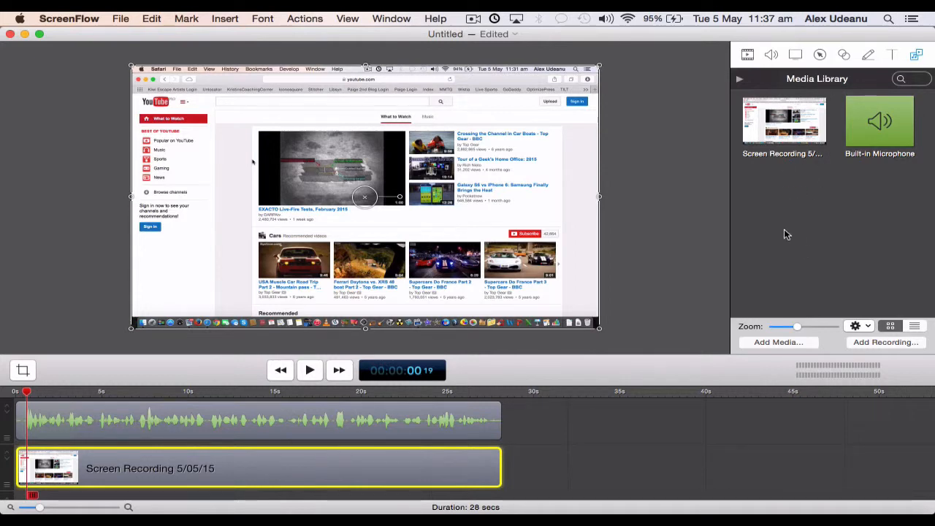
pyautogui.click(769, 342)
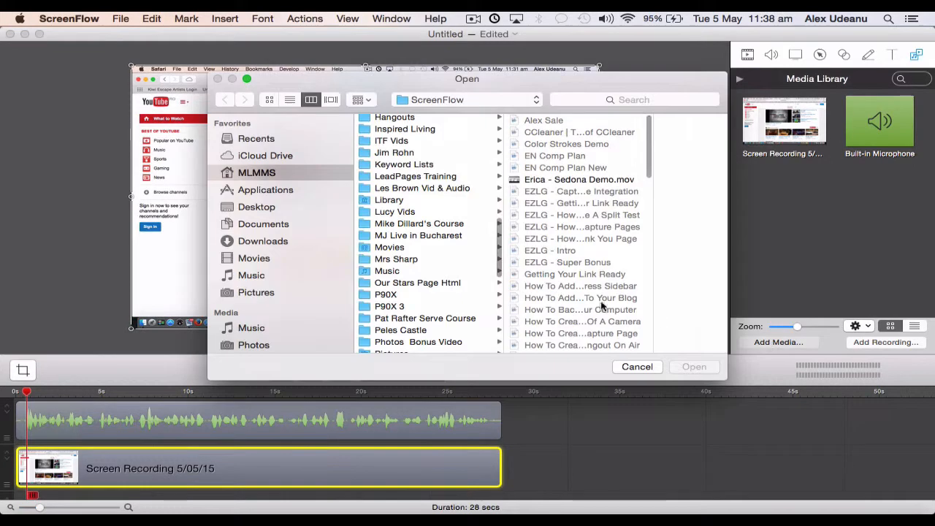
pyautogui.click(637, 368)
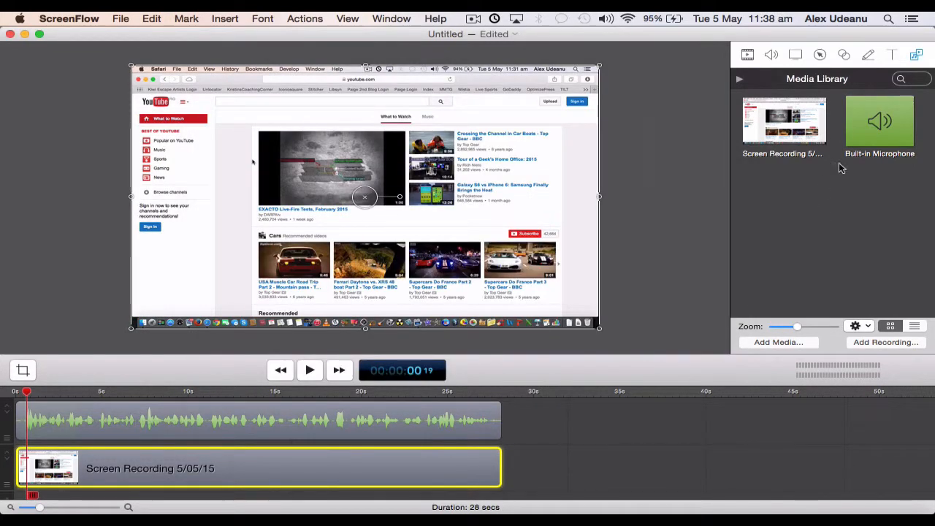
# Add a text box to the video at the playhead.
pyautogui.click(892, 57)
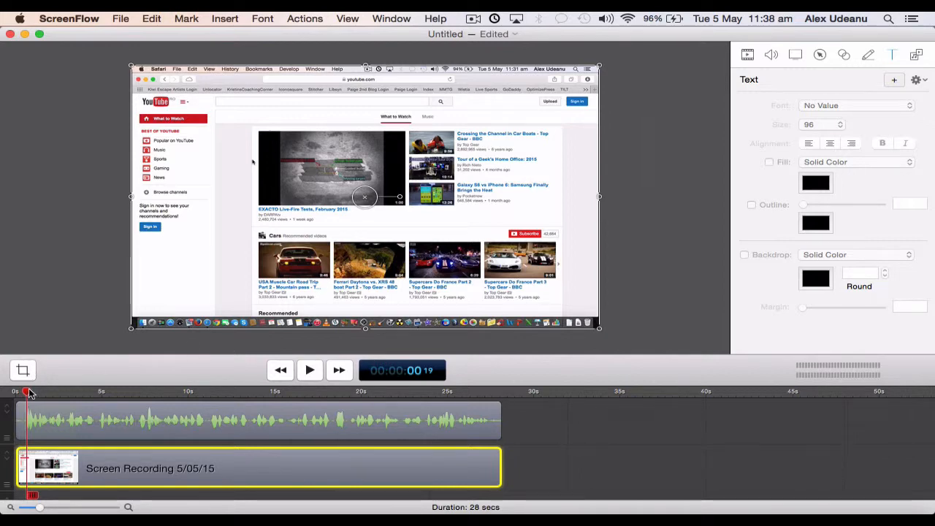
pyautogui.click(364, 431)
pyautogui.click(410, 466)
pyautogui.click(895, 81)
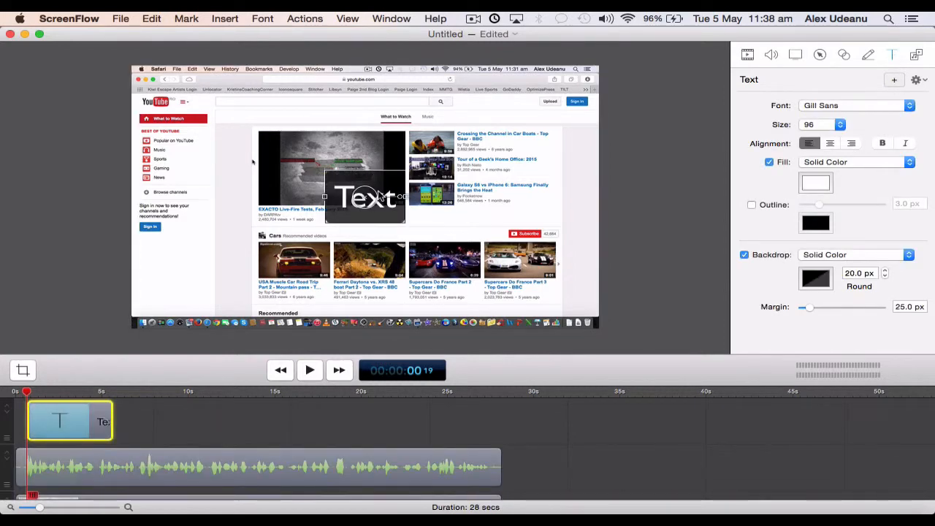
# Replace the placeholder content of the text box with "Type".
pyautogui.doubleClick(393, 206)
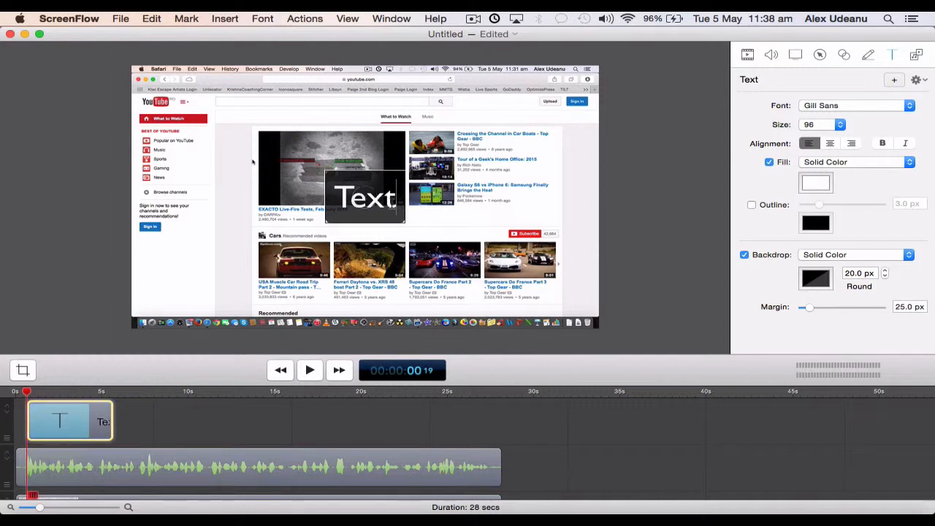
pyautogui.press('BackSpace')
pyautogui.press('BackSpace')
pyautogui.press('BackSpace')
pyautogui.press('BackSpace')
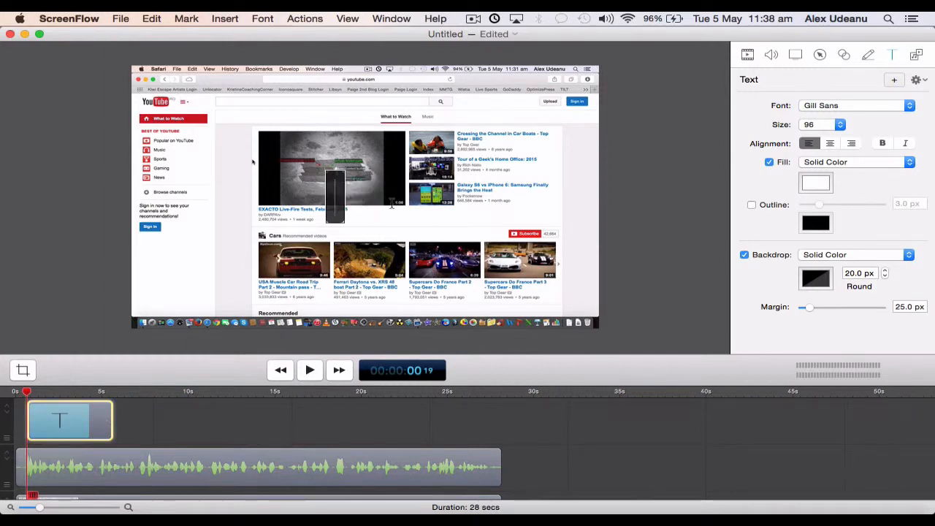
pyautogui.write('Type')
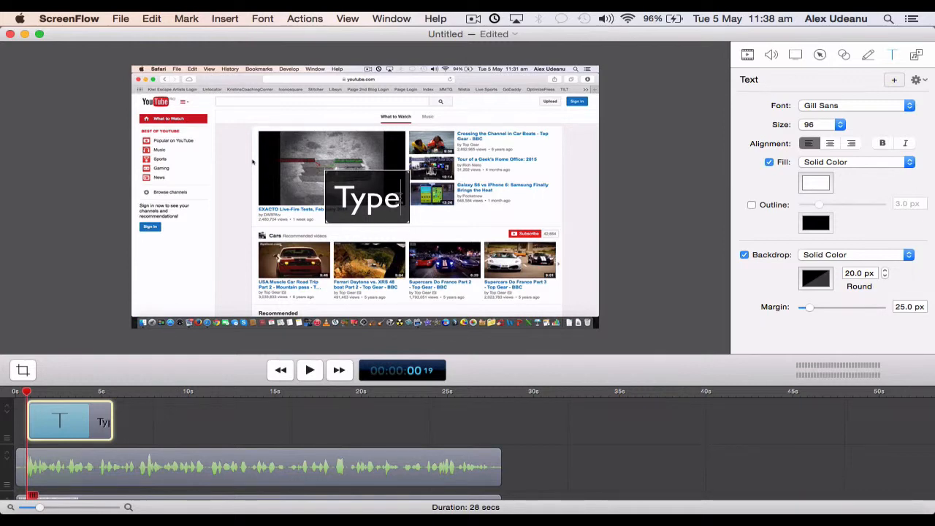
# Format the word "Type" in HanziPen TC at size 144 with left alignment, and leave text editing.
pyautogui.moveTo(402, 197); pyautogui.dragTo(335, 197)
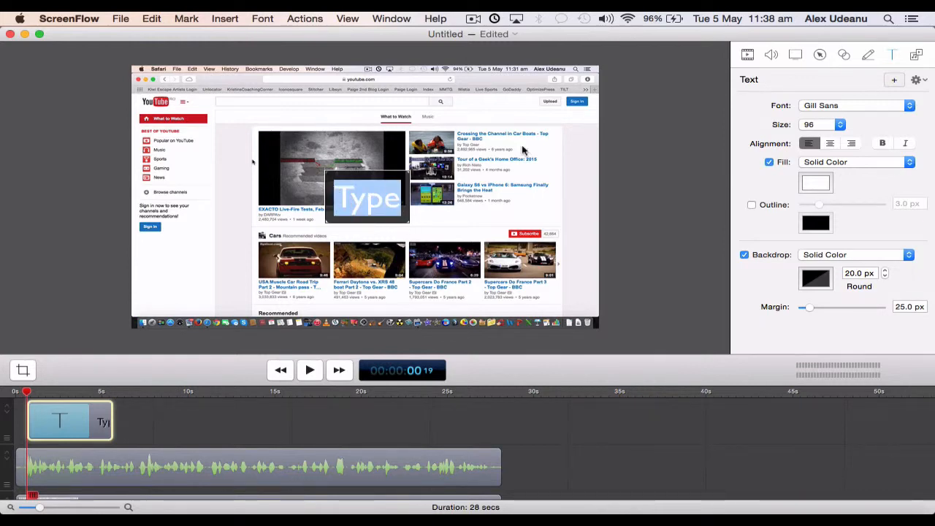
pyautogui.click(909, 105)
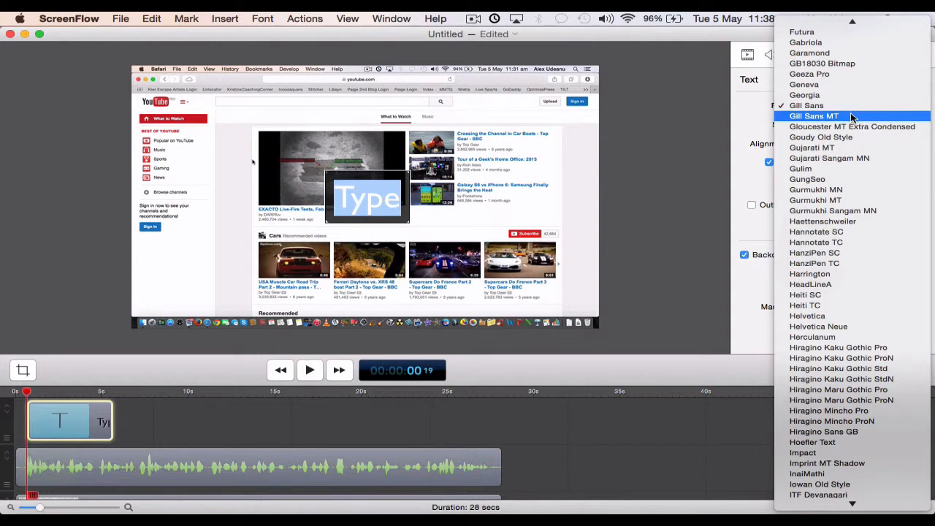
pyautogui.click(834, 262)
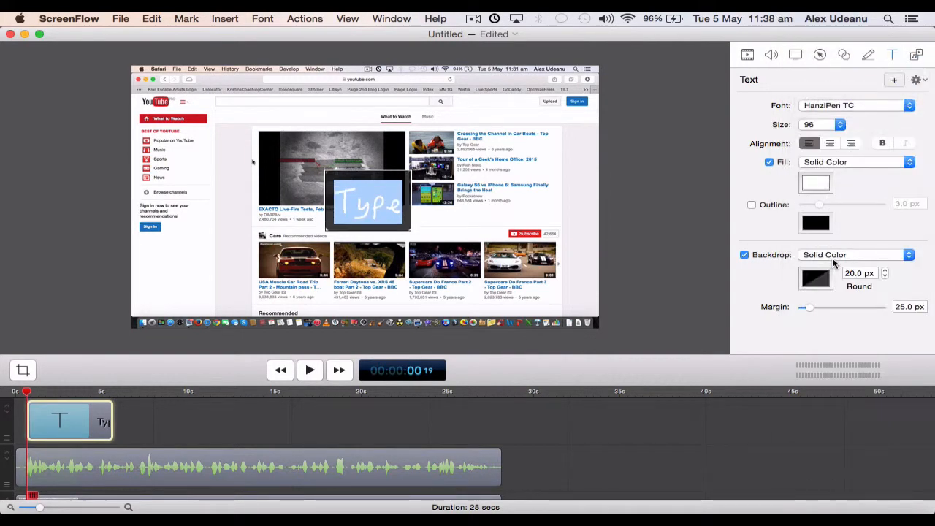
pyautogui.click(839, 124)
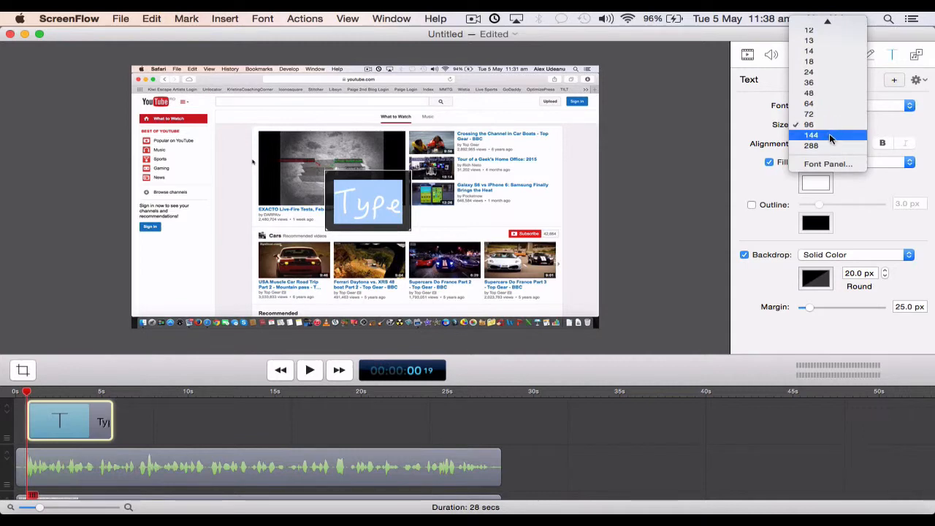
pyautogui.click(829, 135)
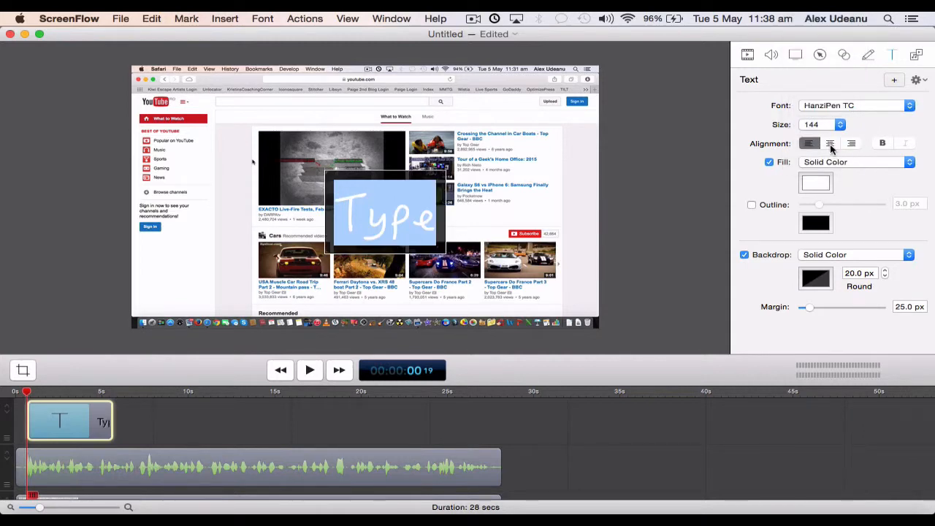
pyautogui.click(833, 144)
pyautogui.click(811, 143)
pyautogui.click(406, 205)
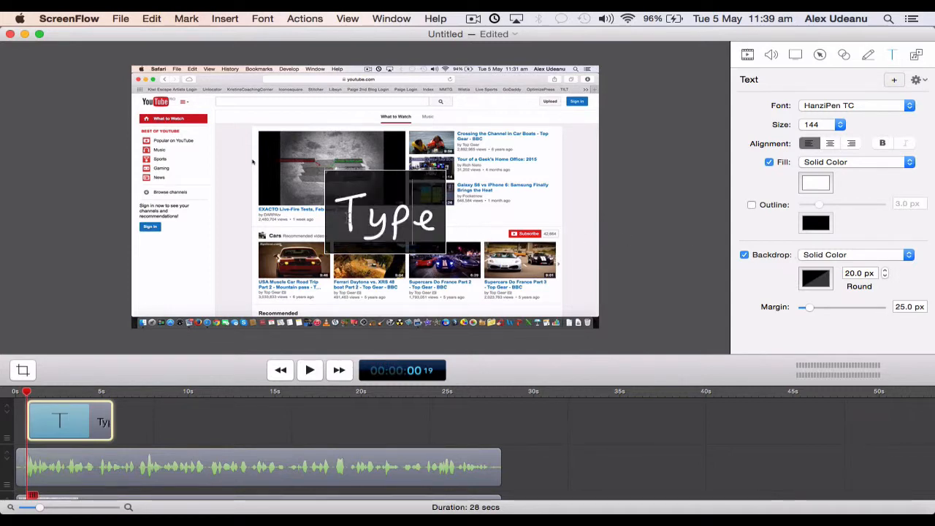
pyautogui.click(282, 219)
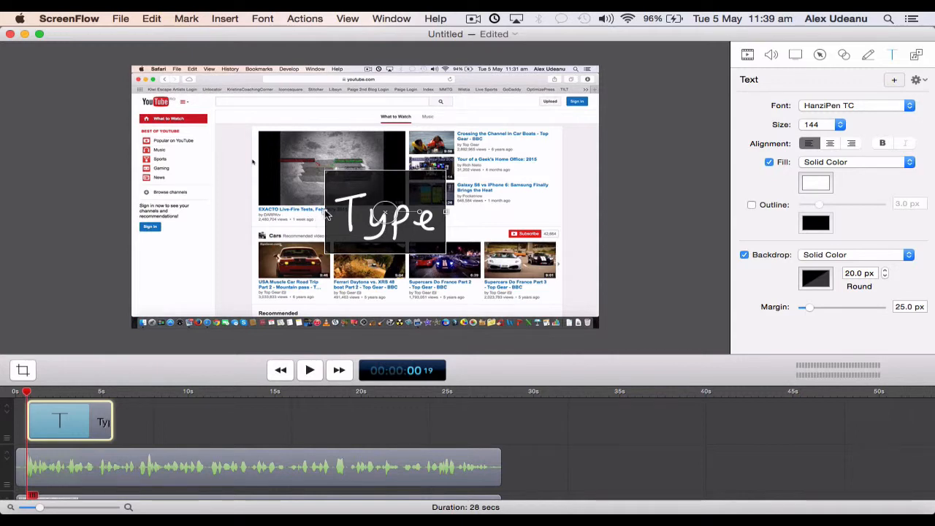
# Widen the text box slightly beyond the word and move it to the upper right of the video canvas.
pyautogui.moveTo(327, 214); pyautogui.dragTo(223, 219)
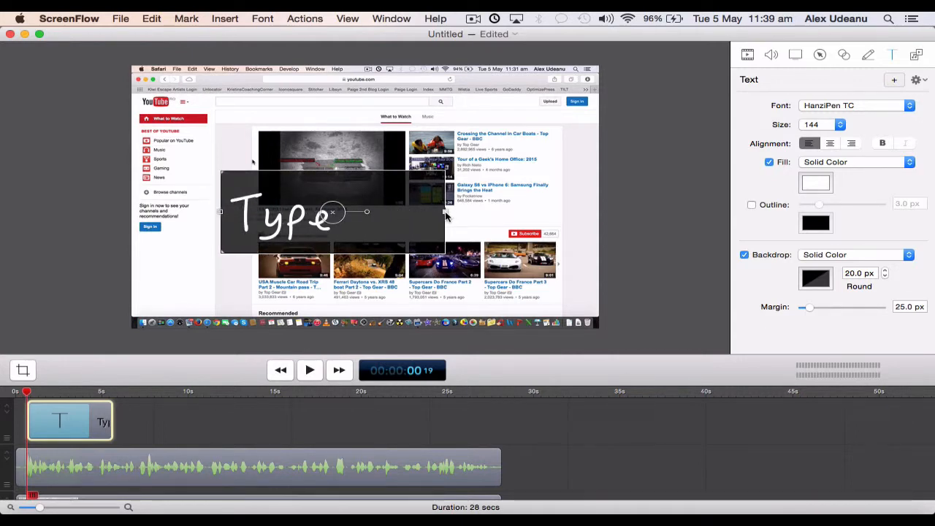
pyautogui.moveTo(446, 215); pyautogui.dragTo(589, 207)
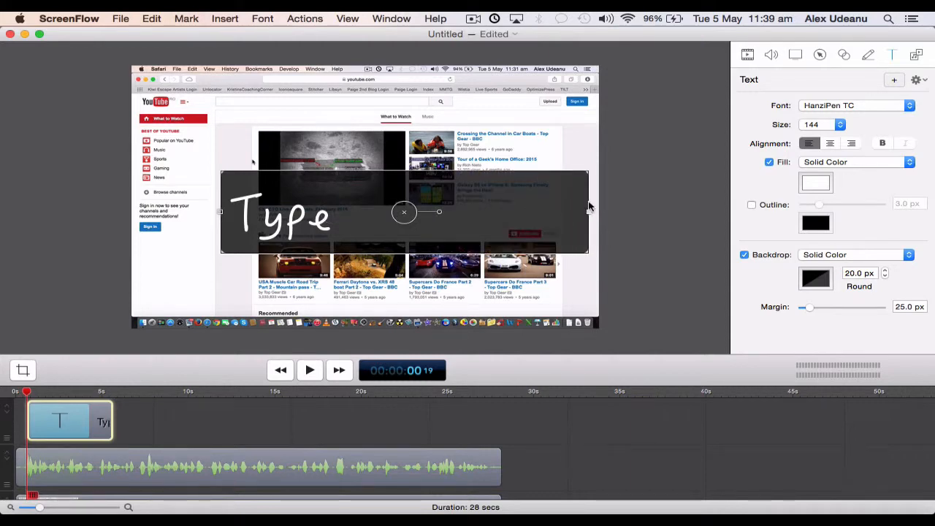
pyautogui.moveTo(589, 214); pyautogui.dragTo(387, 214)
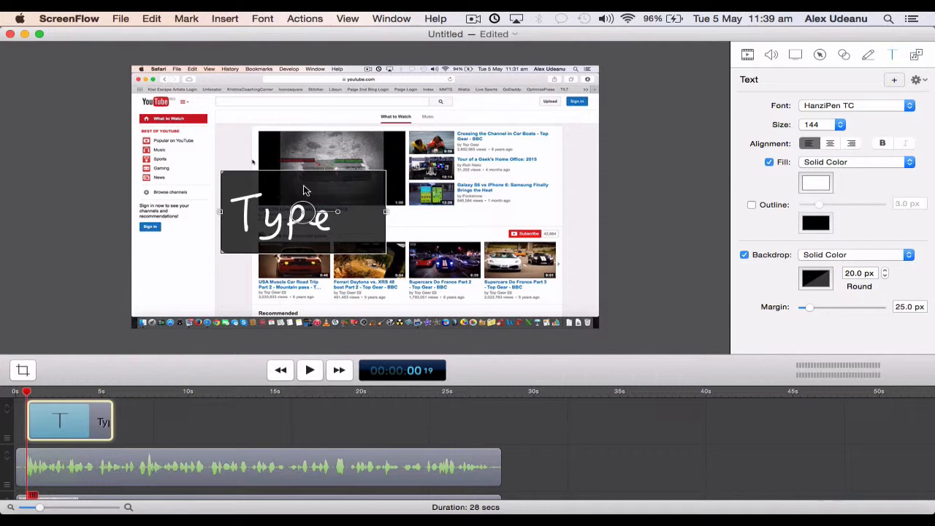
pyautogui.moveTo(304, 190); pyautogui.dragTo(492, 127)
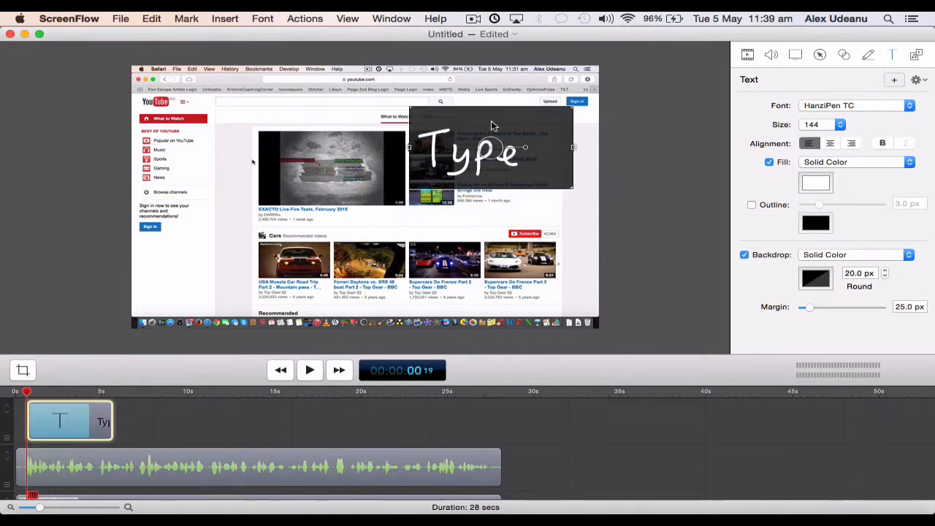
pyautogui.moveTo(409, 149)
pyautogui.mouseDown()
pyautogui.moveTo(397, 149)
pyautogui.moveTo(455, 148)
pyautogui.moveTo(411, 153)
pyautogui.mouseUp()
# Set the word "Type" to size 64, and narrow its text box to fit in the upper right of the video canvas.
pyautogui.doubleClick(523, 160)
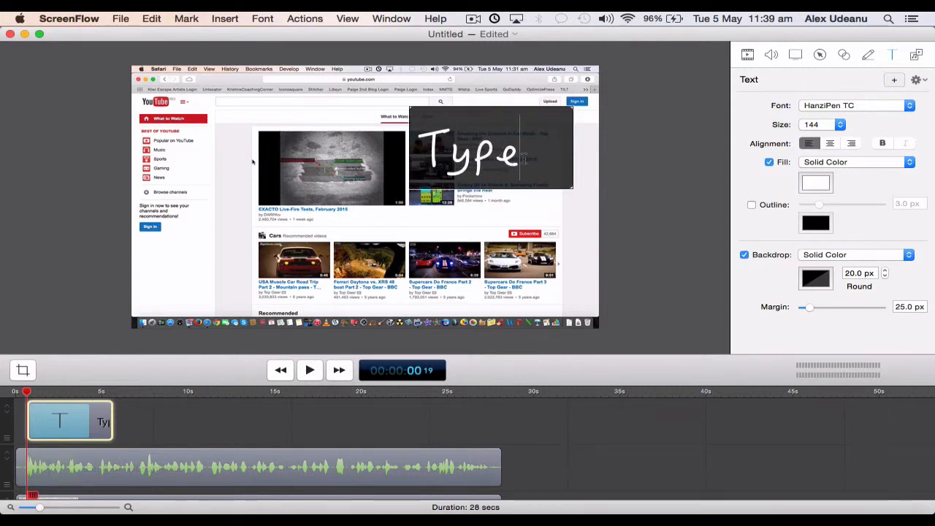
pyautogui.moveTo(523, 160); pyautogui.dragTo(430, 156)
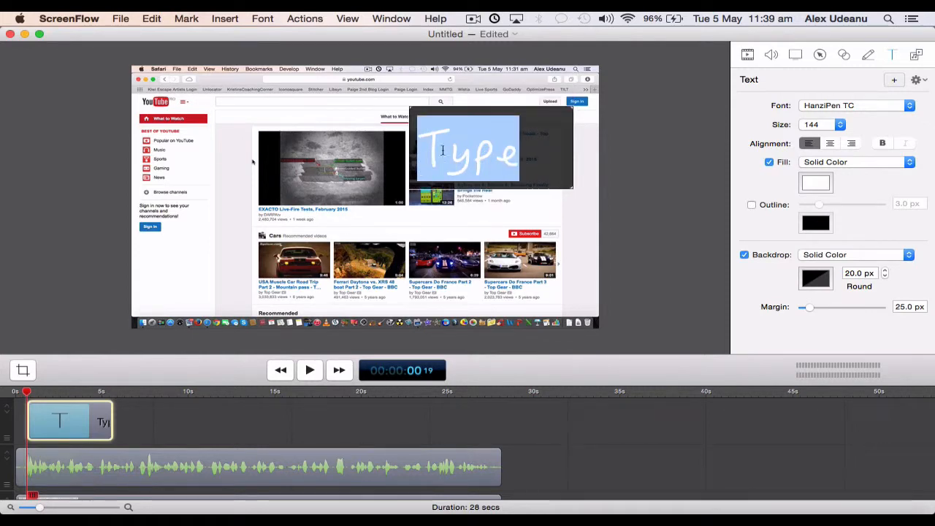
pyautogui.click(838, 122)
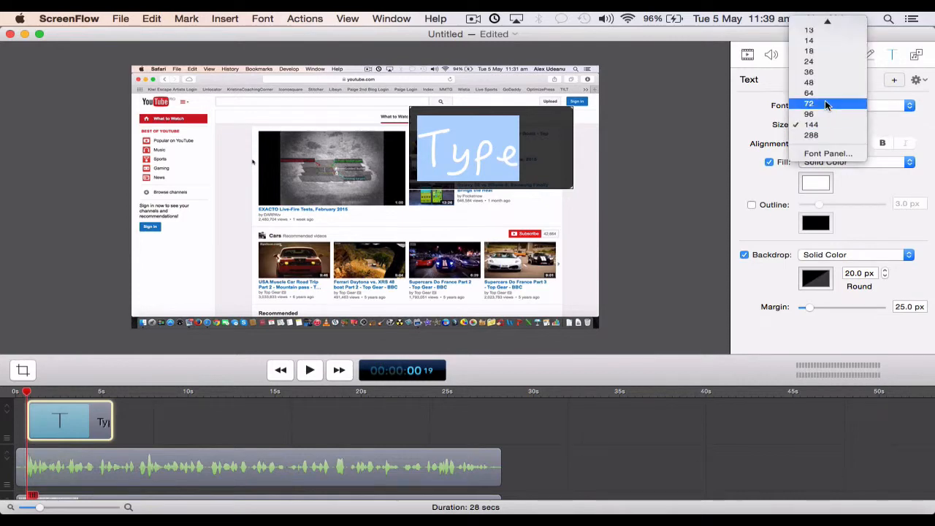
pyautogui.click(825, 93)
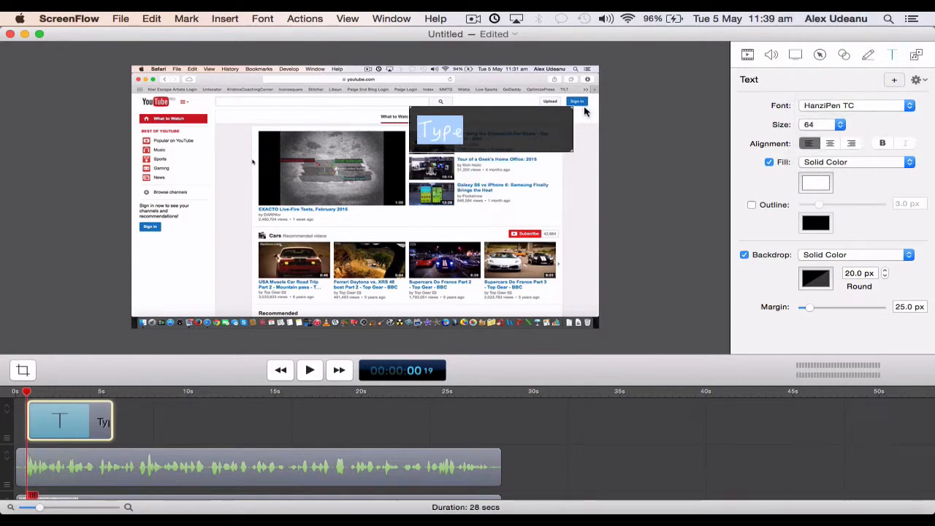
pyautogui.click(588, 138)
pyautogui.moveTo(573, 130); pyautogui.dragTo(506, 115)
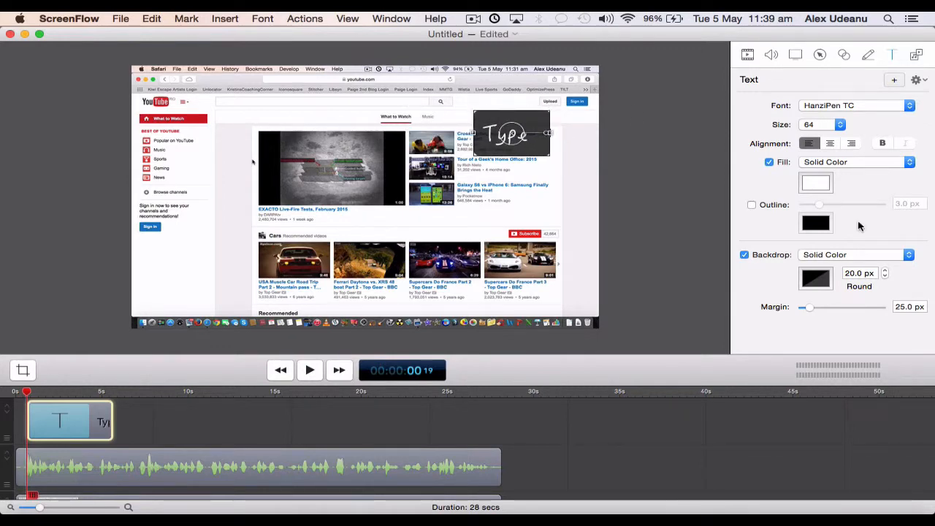
# Change the fill color of the word "Type" to the Magenta crayon and close the color picker.
pyautogui.click(818, 184)
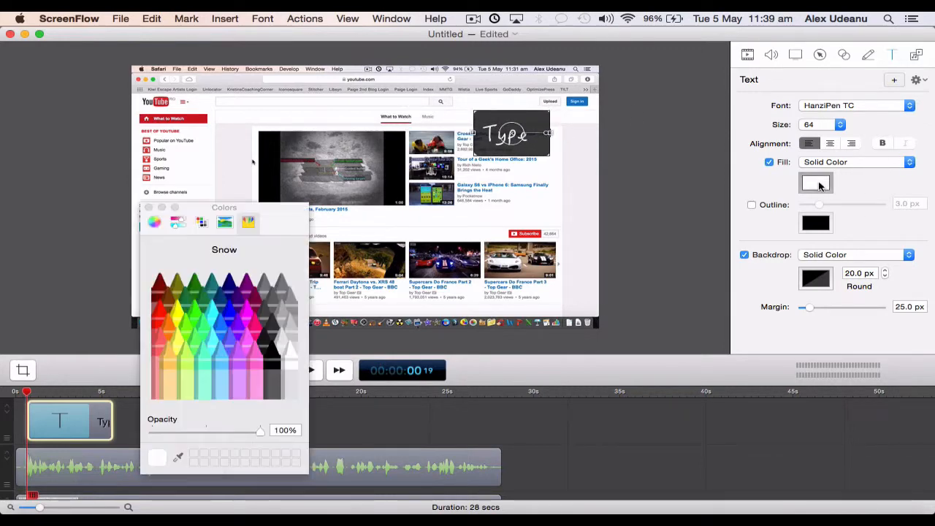
pyautogui.click(250, 315)
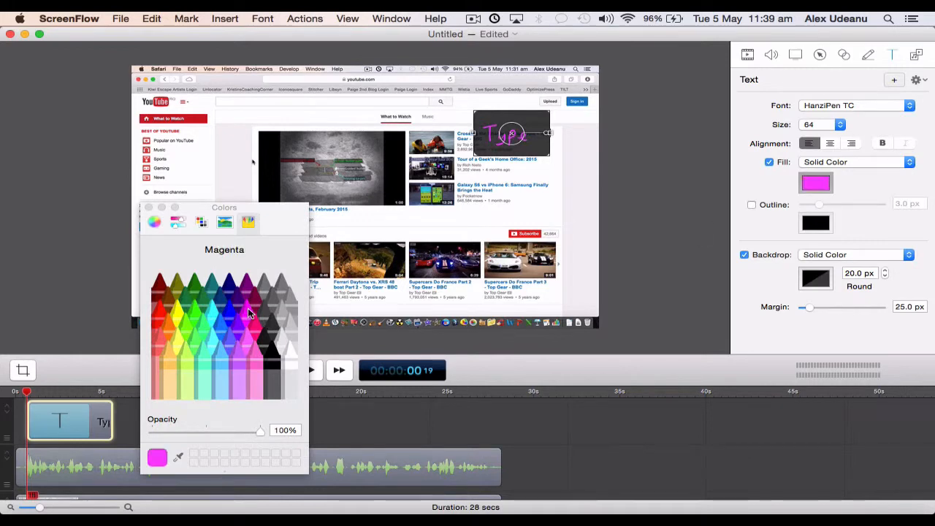
pyautogui.click(149, 208)
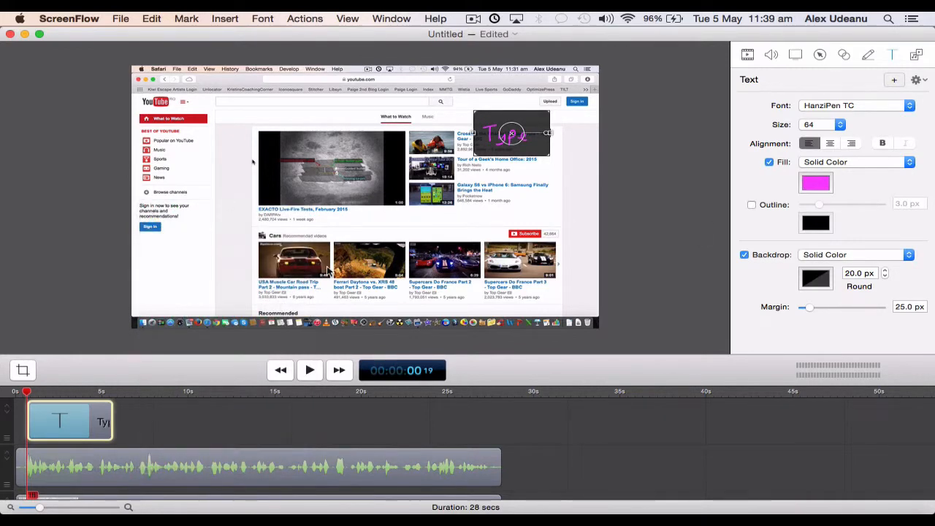
# Move the text clip along the timeline so that it starts at about 16 seconds.
pyautogui.scroll(-3, 144, 424)
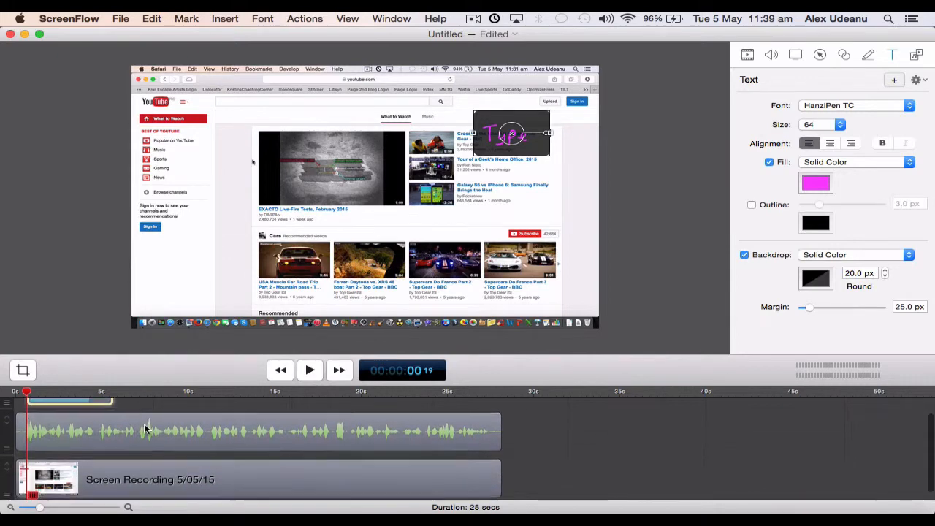
pyautogui.scroll(3, 144, 424)
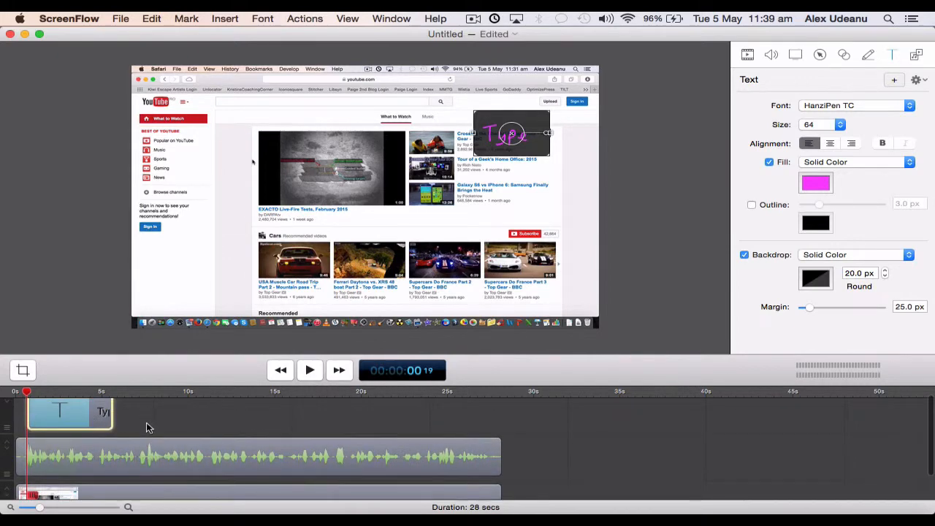
pyautogui.scroll(-3, 176, 436)
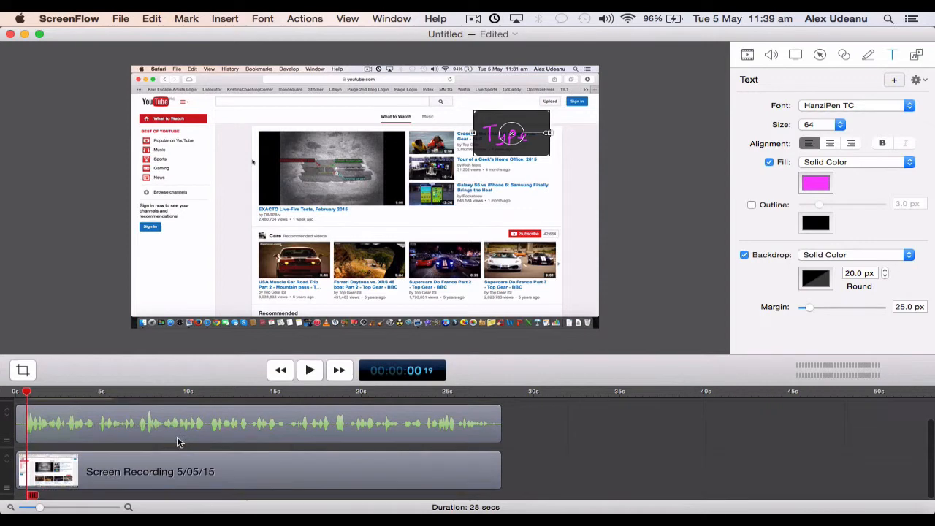
pyautogui.scroll(3, 176, 438)
pyautogui.scroll(2, 177, 441)
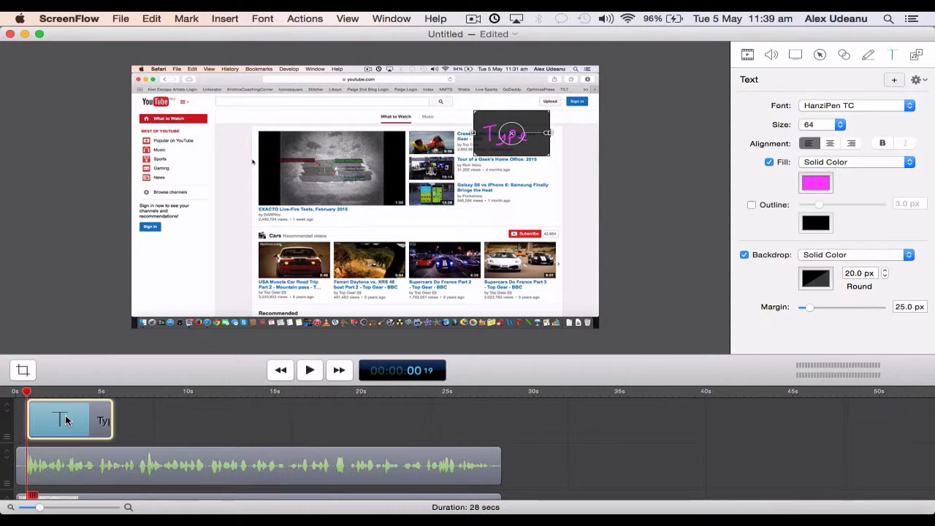
pyautogui.moveTo(66, 420); pyautogui.dragTo(330, 437)
# Play the video briefly from the start of the text clip, and turn the system volume all the way down.
pyautogui.scroll(-3, 327, 435)
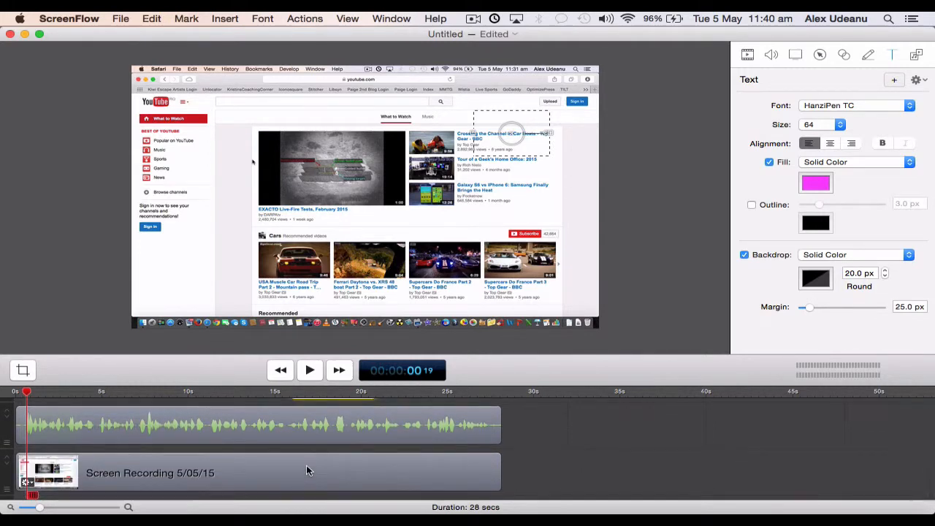
pyautogui.scroll(1, 307, 470)
pyautogui.scroll(2, 306, 471)
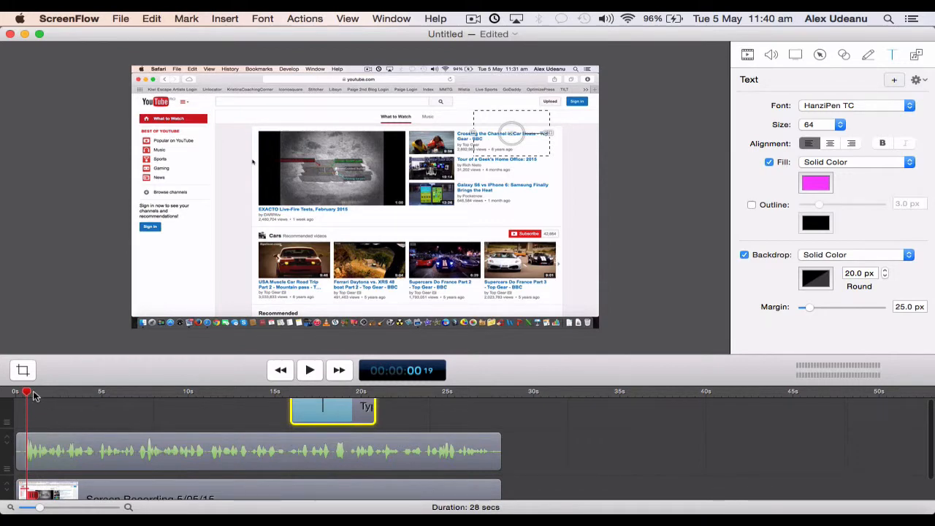
pyautogui.moveTo(27, 393); pyautogui.dragTo(286, 392)
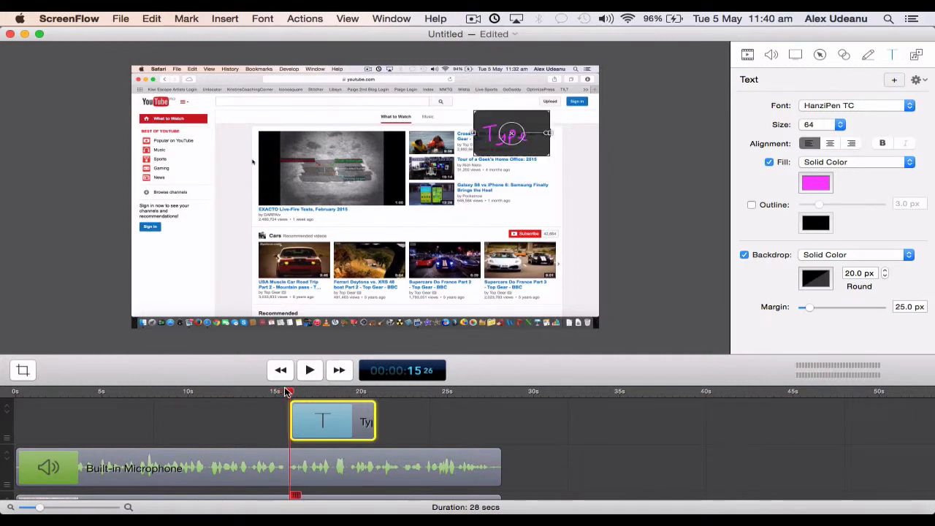
pyautogui.press('space')
pyautogui.press('space')
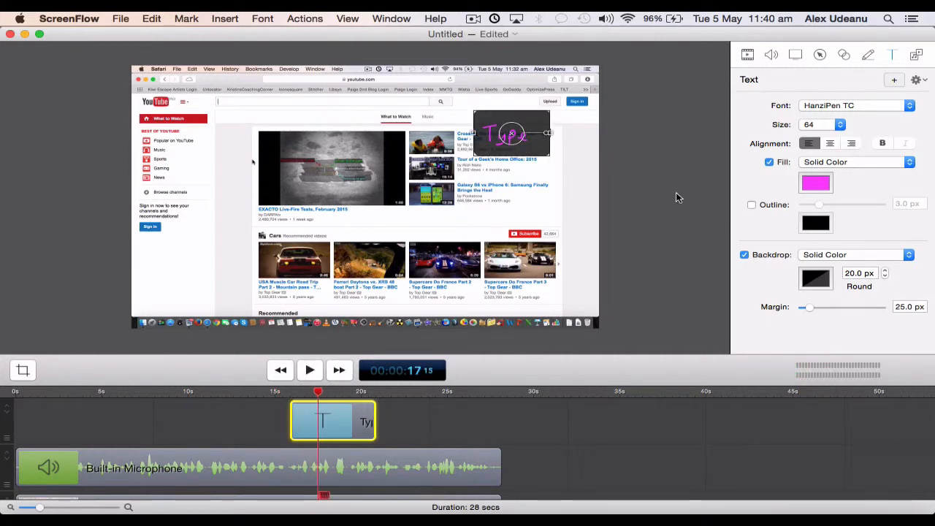
pyautogui.click(605, 18)
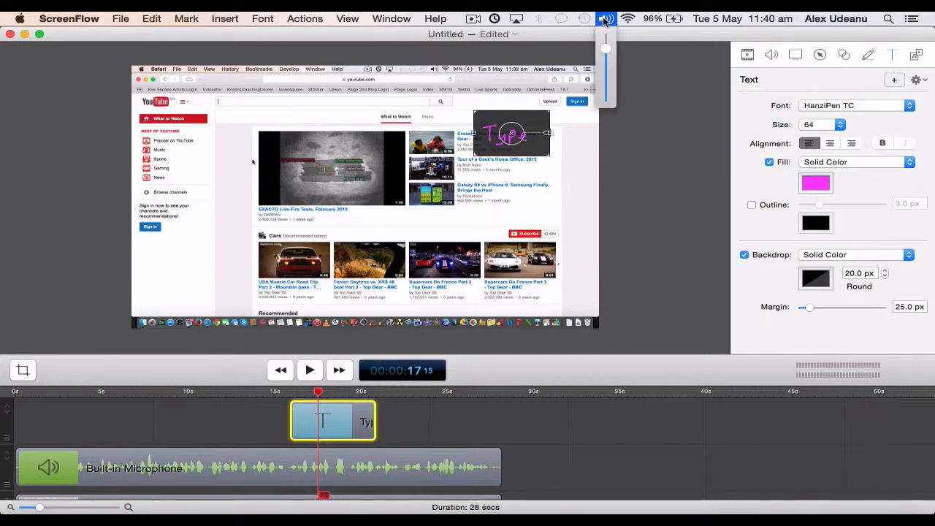
pyautogui.moveTo(606, 50); pyautogui.dragTo(609, 127)
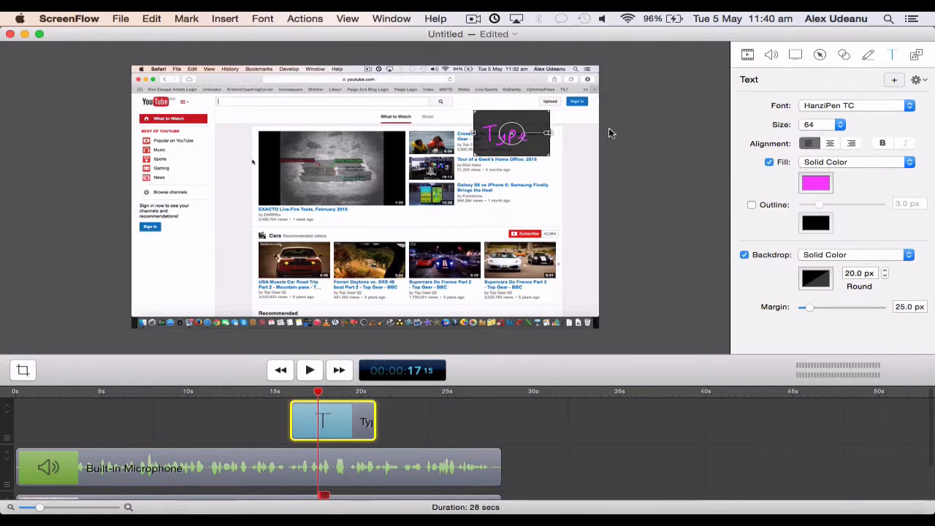
# Shift the text clip to start at about 18.5 seconds on the timeline and set its duration to 3 seconds.
pyautogui.moveTo(310, 434)
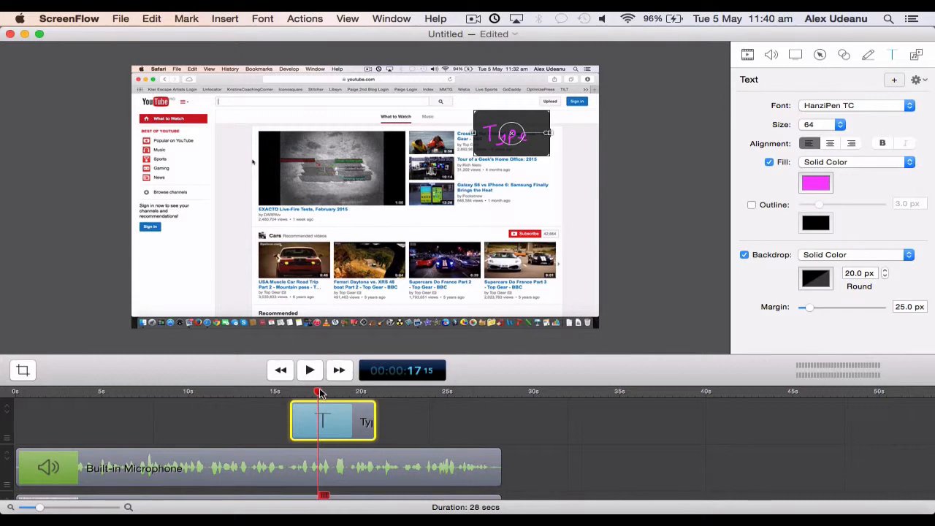
pyautogui.moveTo(335, 413)
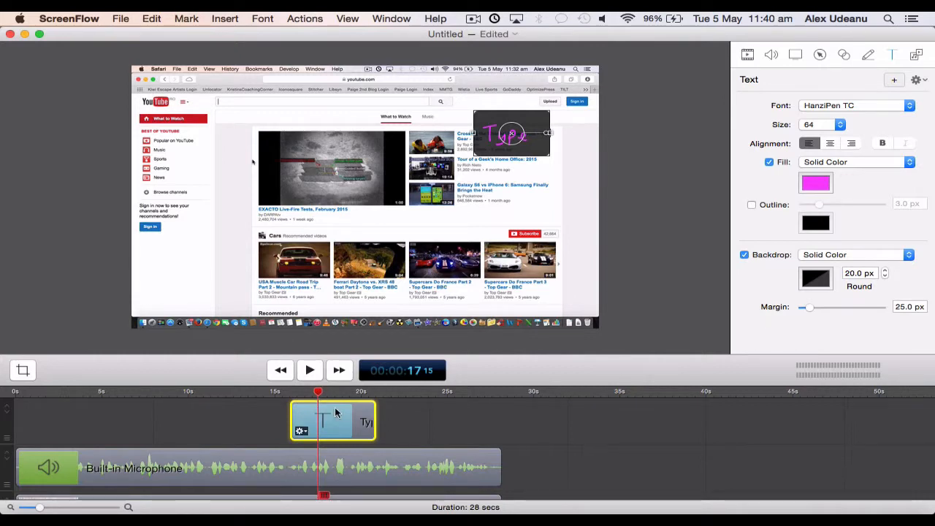
pyautogui.moveTo(331, 418); pyautogui.dragTo(374, 430)
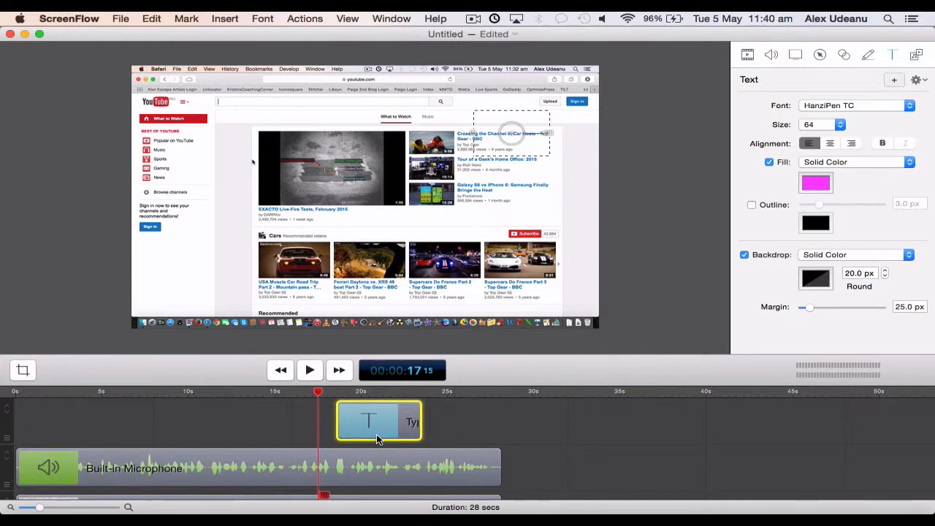
pyautogui.doubleClick(365, 423)
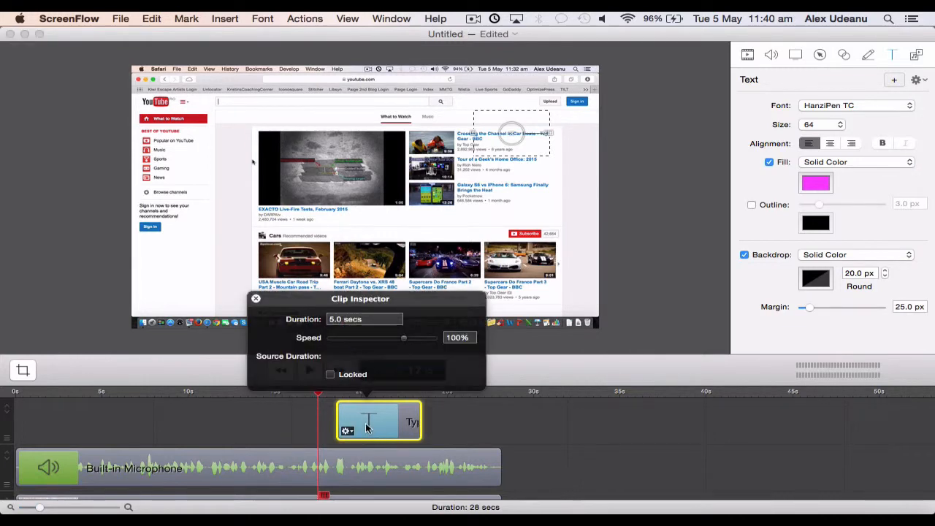
pyautogui.click(363, 318)
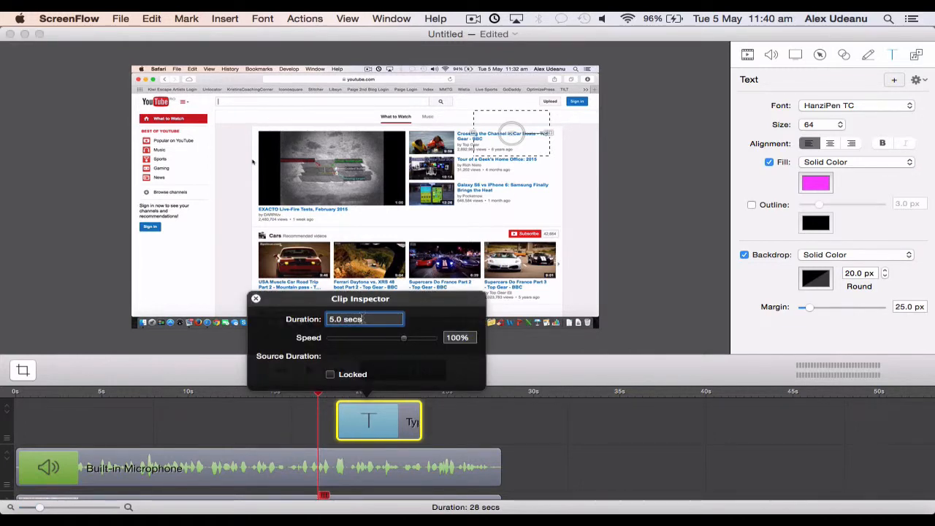
pyautogui.press('BackSpace')
pyautogui.press('BackSpace')
pyautogui.press('BackSpace')
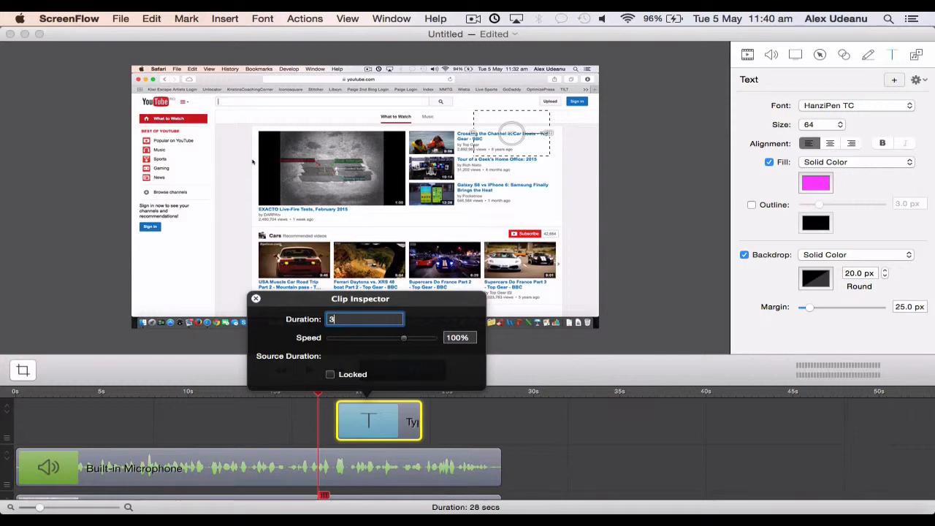
pyautogui.press('Return')
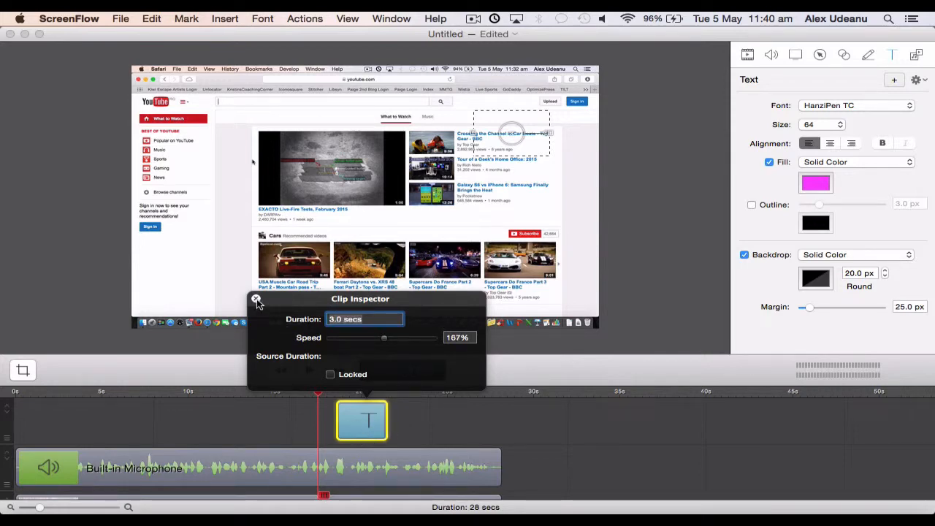
pyautogui.click(256, 299)
# Play through the shortened text clip and reposition it on the timeline to start at about 24 seconds.
pyautogui.press('space')
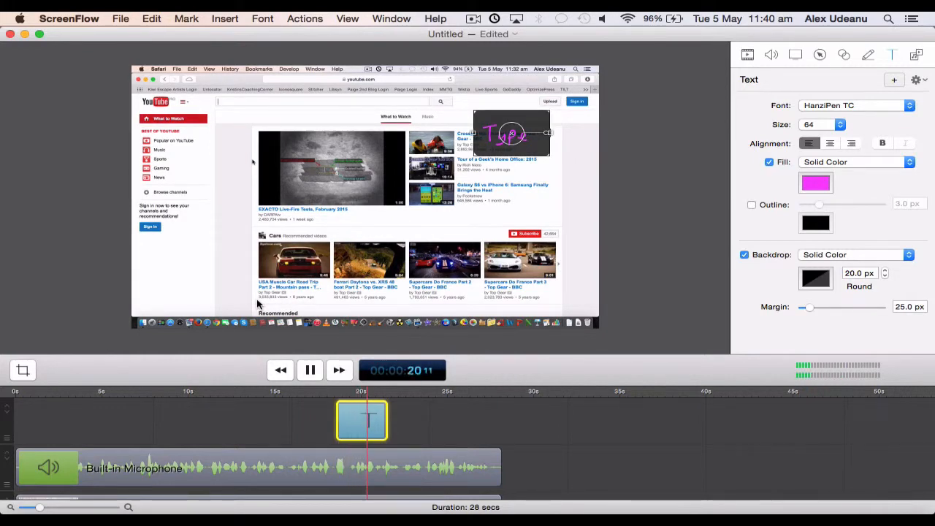
pyautogui.press('space')
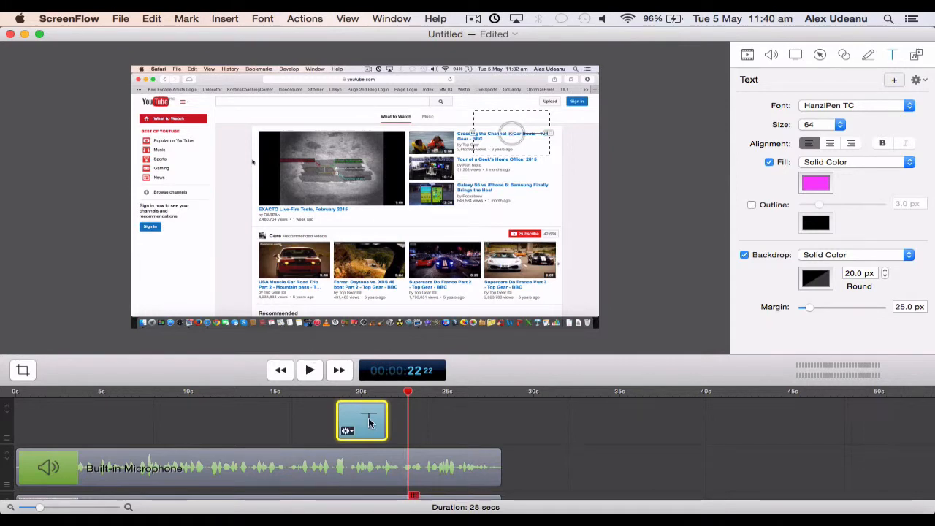
pyautogui.moveTo(369, 422); pyautogui.dragTo(331, 422)
pyautogui.scroll(-3, 330, 423)
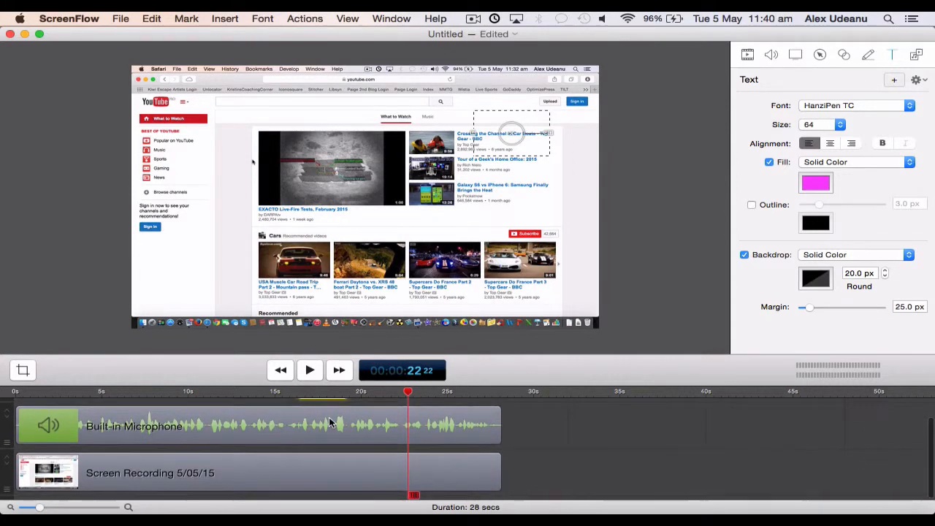
pyautogui.scroll(1, 330, 423)
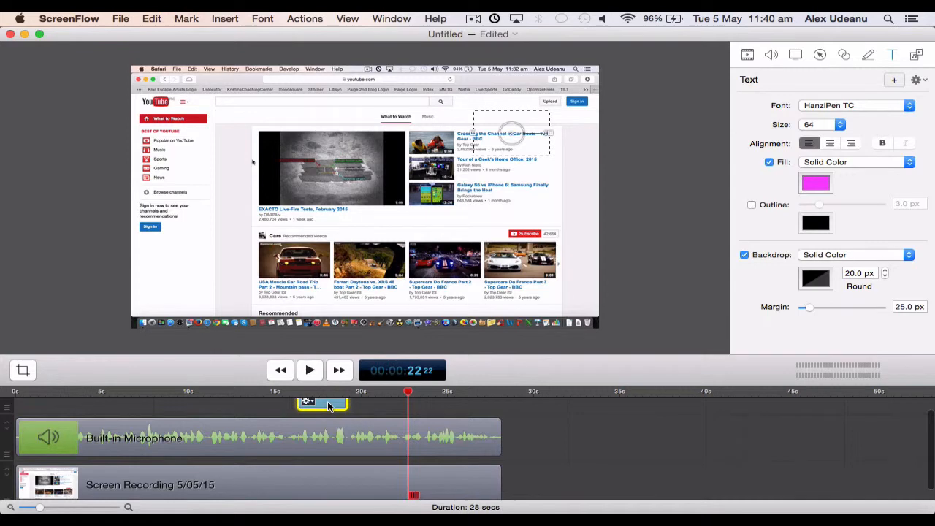
pyautogui.scroll(1, 322, 407)
pyautogui.moveTo(330, 411); pyautogui.dragTo(459, 420)
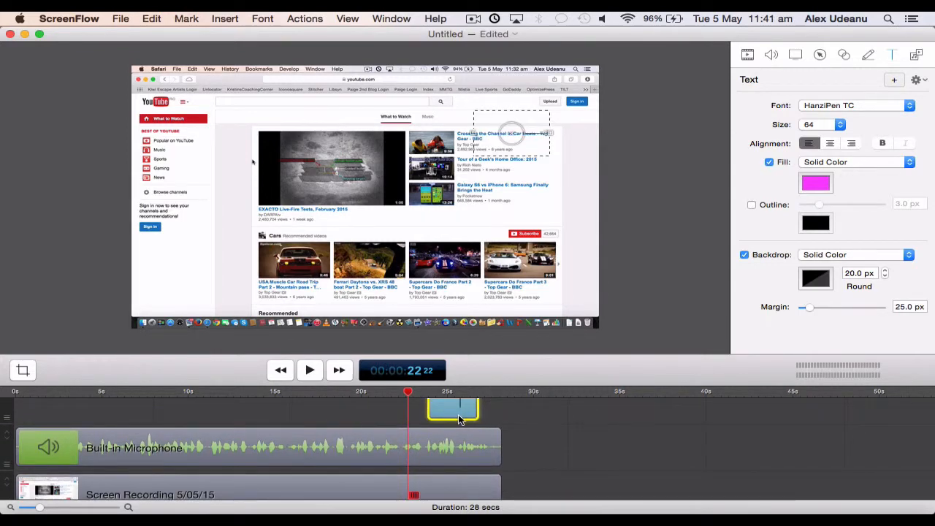
# Place the playhead at 00:00:11;12 on the timeline and add an annotation clip there.
pyautogui.moveTo(408, 392); pyautogui.dragTo(243, 394)
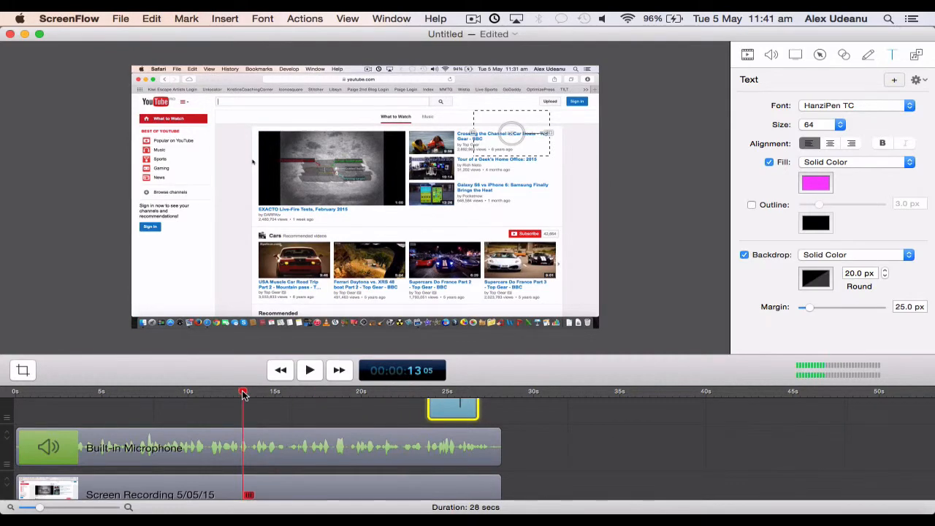
pyautogui.click(869, 56)
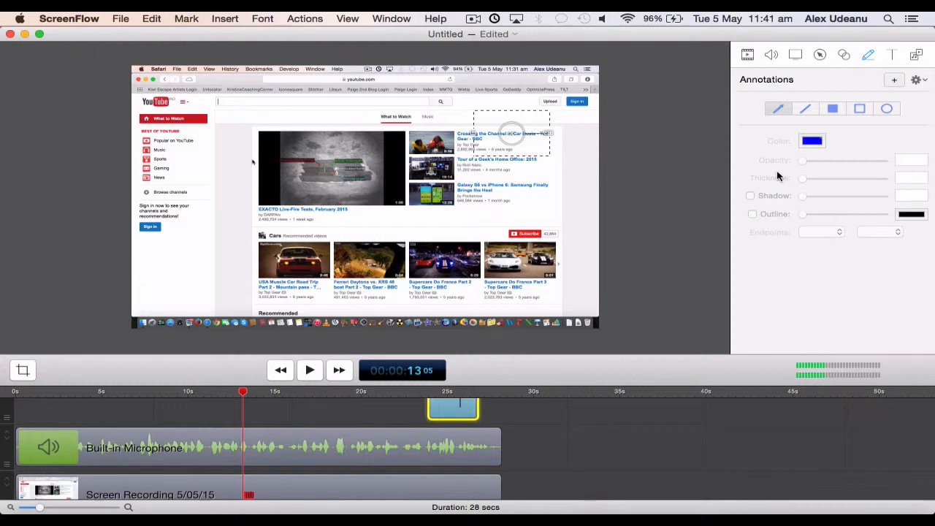
pyautogui.moveTo(244, 395); pyautogui.dragTo(222, 408)
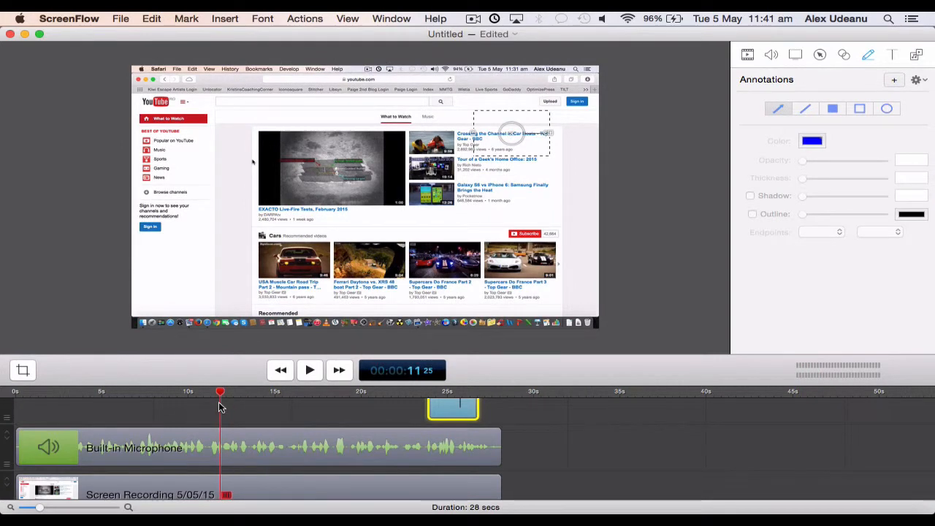
pyautogui.moveTo(219, 402); pyautogui.dragTo(211, 402)
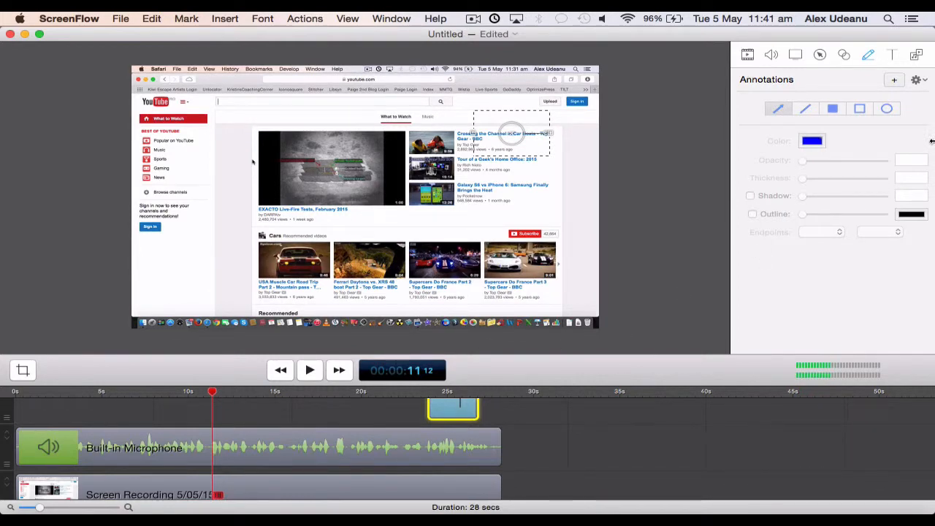
pyautogui.click(894, 80)
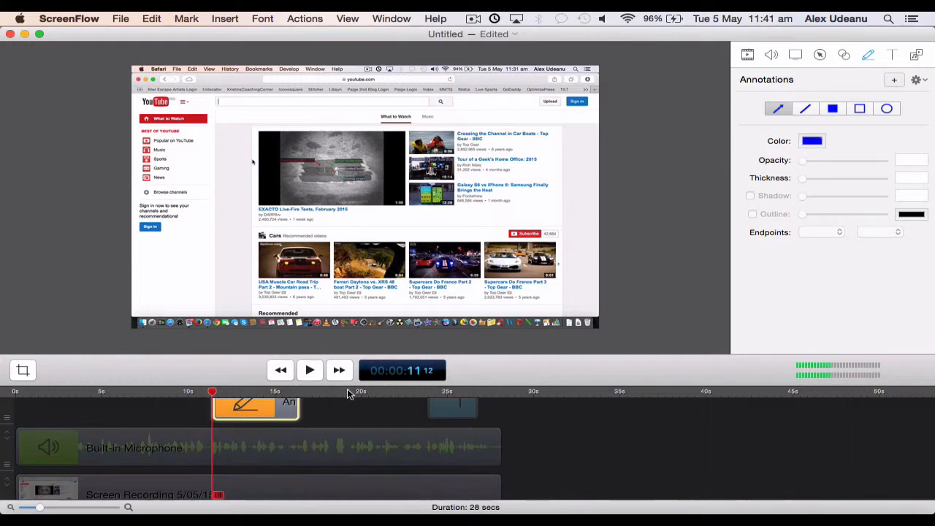
# Draw a diagonal arrow annotation over the recommended videos beside the main video, pointing at the first title, adjusting its position and shortening its tail.
pyautogui.scroll(2, 257, 414)
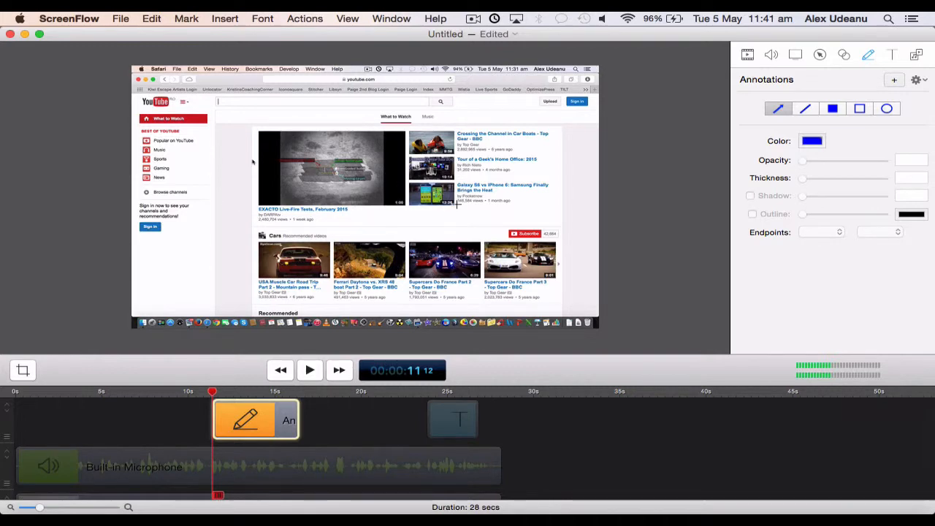
pyautogui.moveTo(456, 207); pyautogui.dragTo(508, 139)
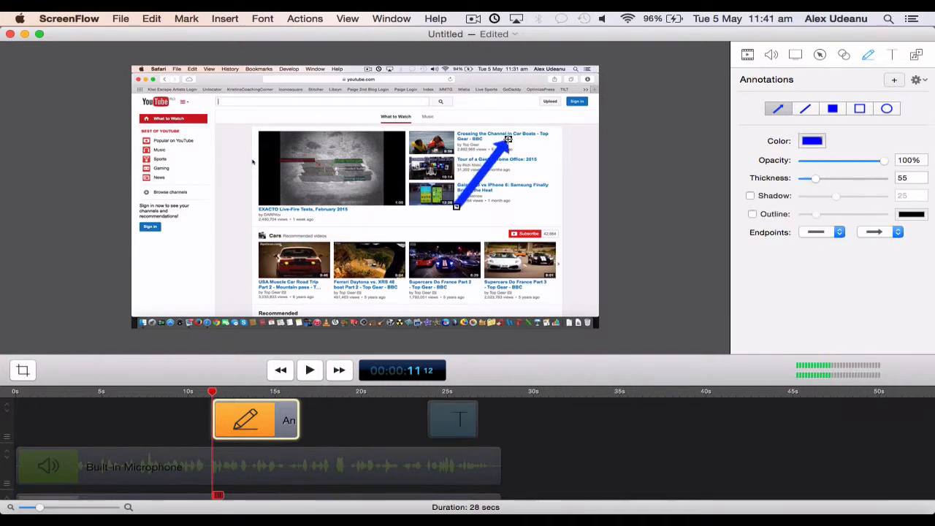
pyautogui.moveTo(485, 175)
pyautogui.mouseDown()
pyautogui.moveTo(505, 184)
pyautogui.moveTo(498, 173)
pyautogui.mouseUp()
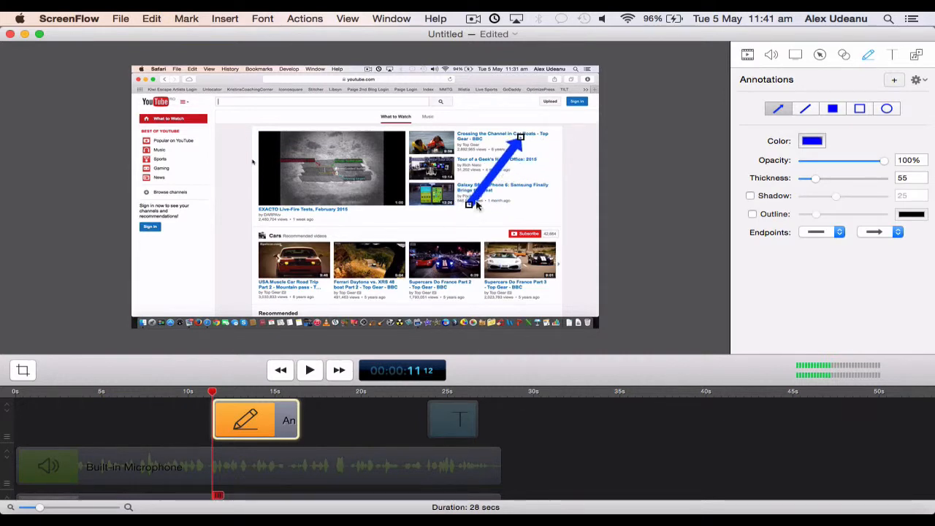
pyautogui.moveTo(467, 205)
pyautogui.mouseDown()
pyautogui.moveTo(526, 79)
pyautogui.moveTo(385, 208)
pyautogui.moveTo(562, 96)
pyautogui.moveTo(591, 149)
pyautogui.moveTo(536, 206)
pyautogui.moveTo(471, 190)
pyautogui.mouseUp()
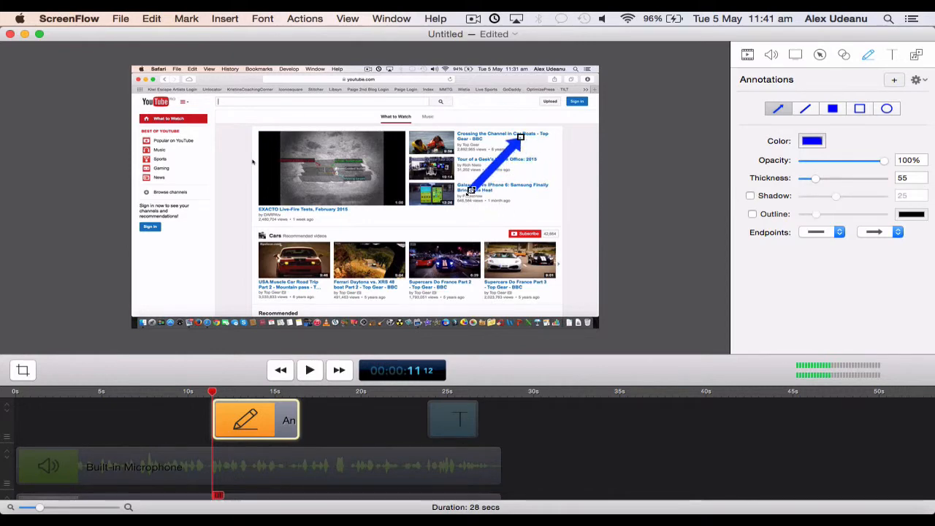
# Try Maraschino as the arrow's colour, settle on Blueberry, and keep its opacity at 100%.
pyautogui.click(812, 143)
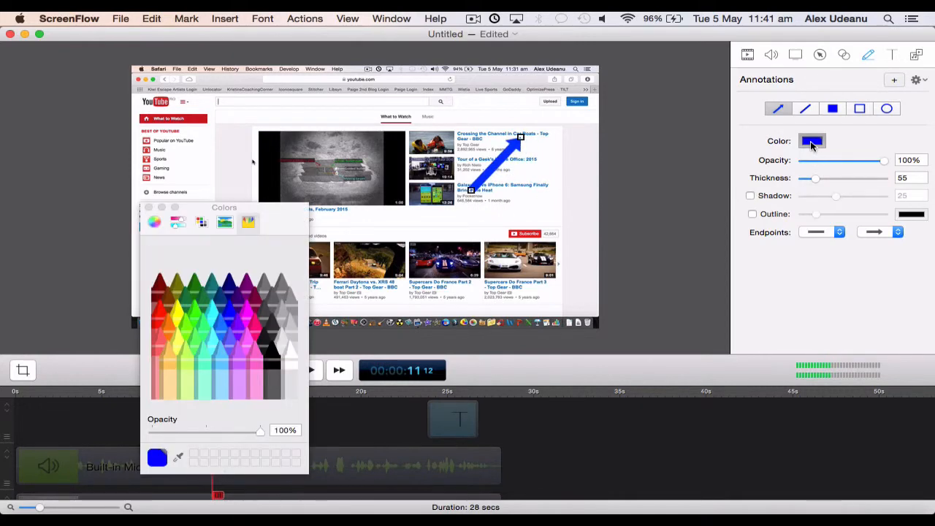
pyautogui.click(252, 326)
pyautogui.click(158, 315)
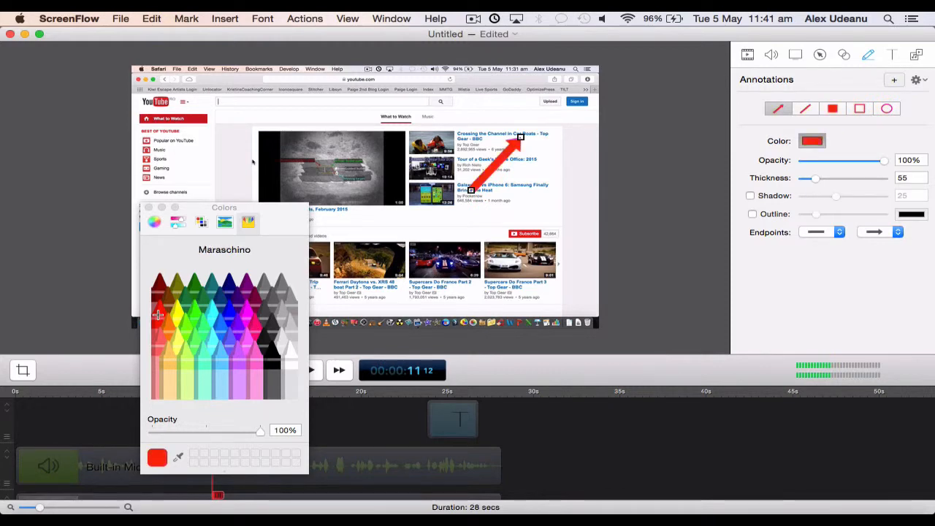
pyautogui.click(228, 316)
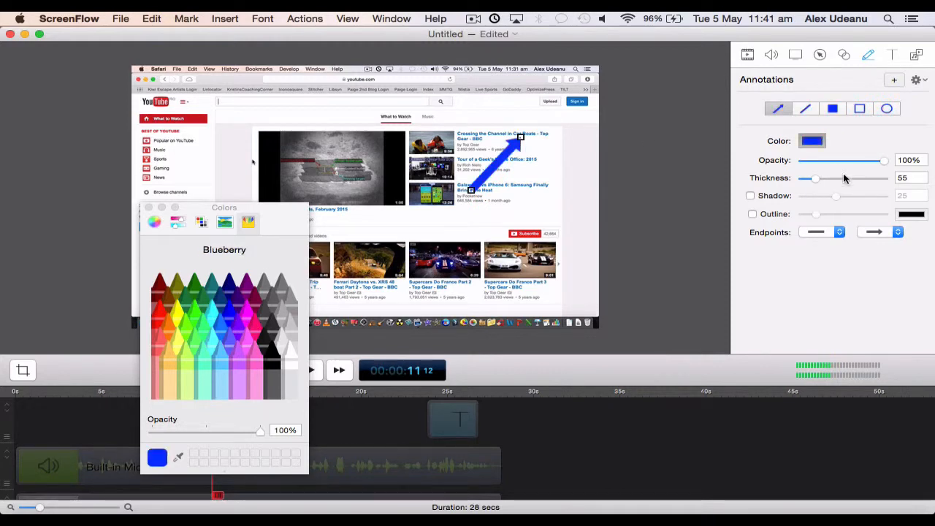
pyautogui.moveTo(882, 162)
pyautogui.mouseDown()
pyautogui.moveTo(831, 165)
pyautogui.moveTo(891, 160)
pyautogui.mouseUp()
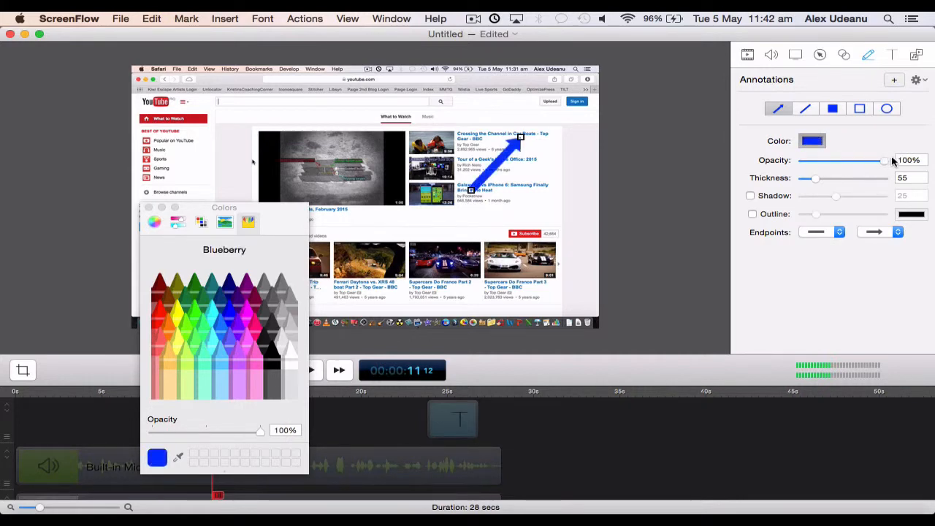
pyautogui.click(148, 208)
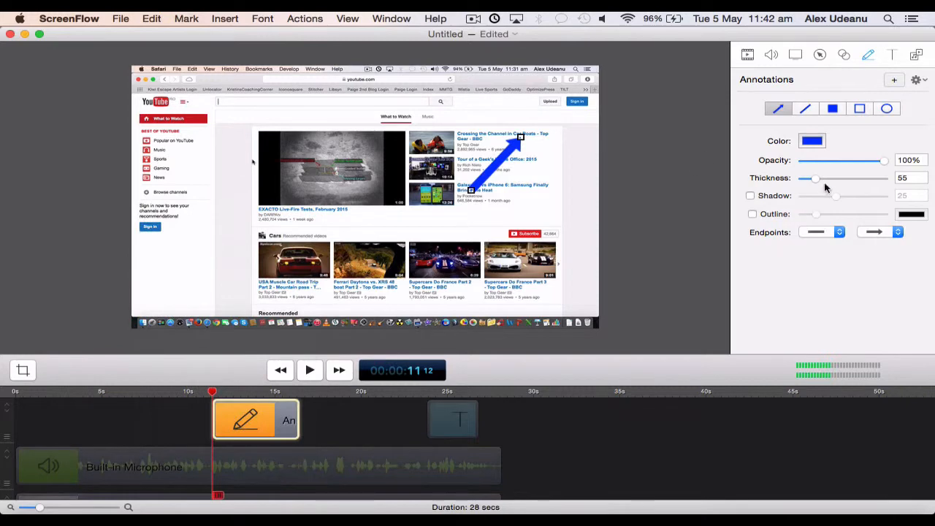
# Set the arrow's thickness to 91, enable a shadow of 6, and add a slightly thicker black outline.
pyautogui.moveTo(816, 179)
pyautogui.mouseDown()
pyautogui.moveTo(846, 180)
pyautogui.moveTo(798, 190)
pyautogui.mouseUp()
pyautogui.click(751, 197)
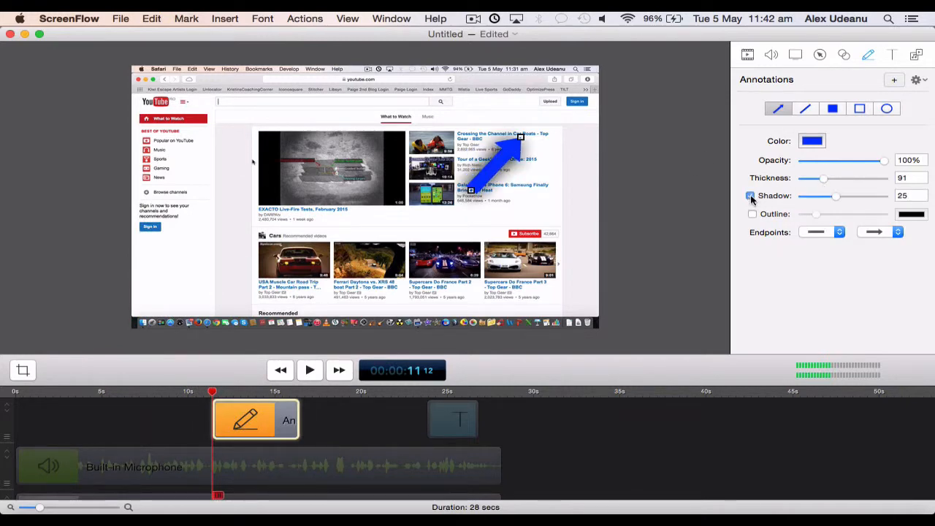
pyautogui.moveTo(836, 199)
pyautogui.mouseDown()
pyautogui.moveTo(846, 199)
pyautogui.moveTo(809, 211)
pyautogui.mouseUp()
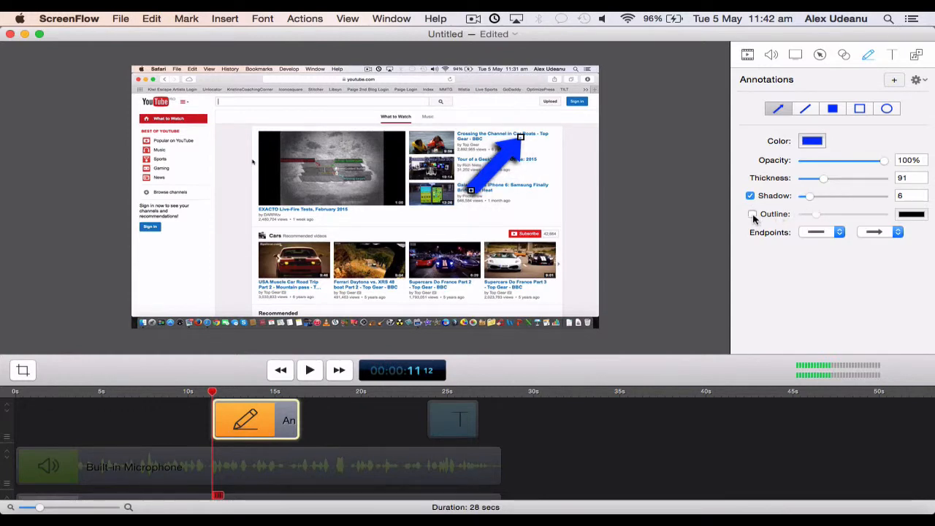
pyautogui.click(753, 215)
pyautogui.moveTo(820, 217)
pyautogui.mouseDown()
pyautogui.moveTo(845, 217)
pyautogui.moveTo(816, 223)
pyautogui.moveTo(841, 229)
pyautogui.moveTo(830, 228)
pyautogui.mouseUp()
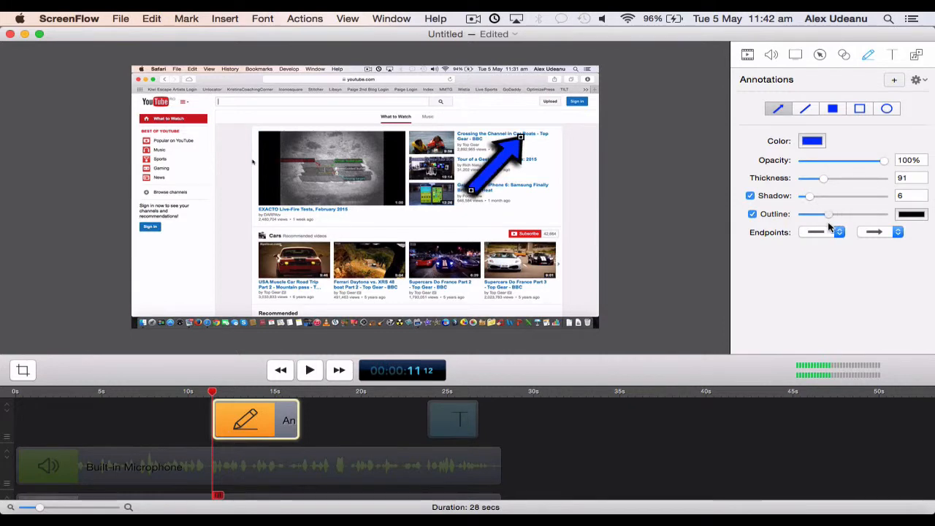
# Try an arrowhead on the arrow's start and a different head shape on its end, restoring the original endpoint each time.
pyautogui.click(840, 232)
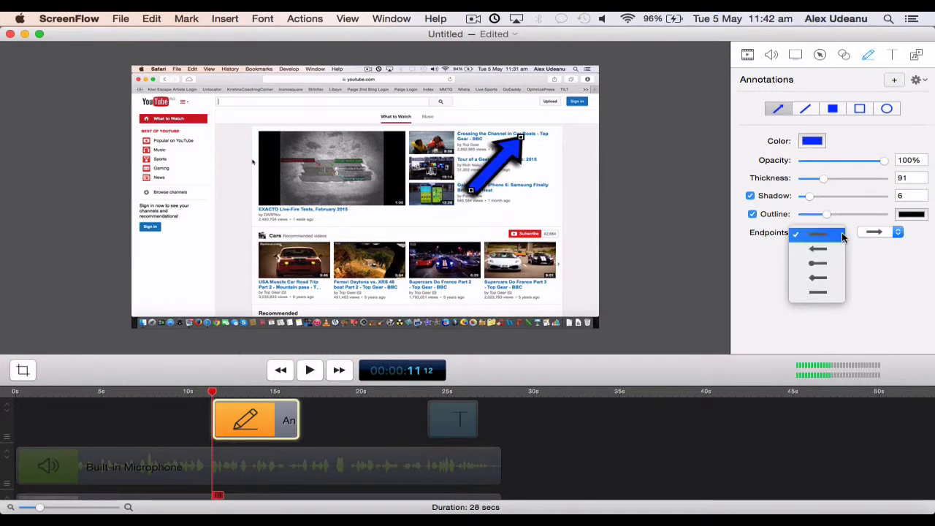
pyautogui.click(834, 242)
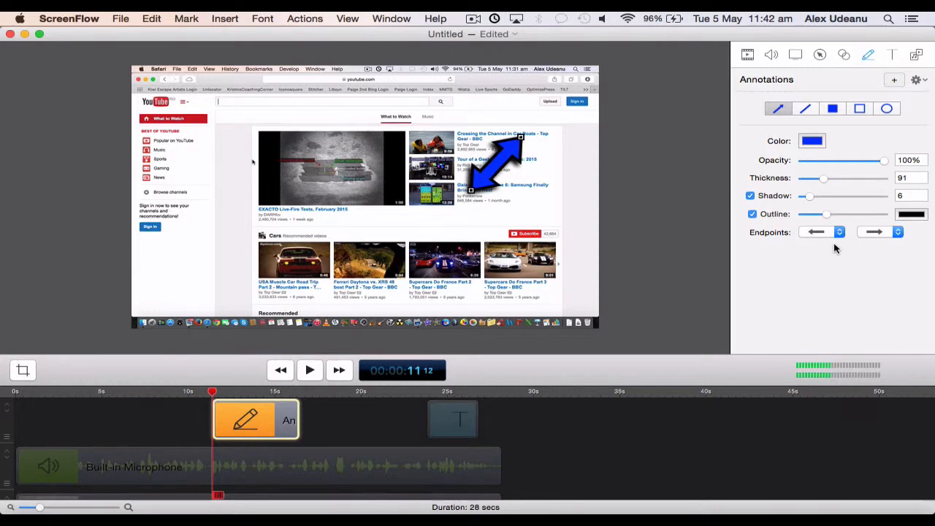
pyautogui.click(840, 232)
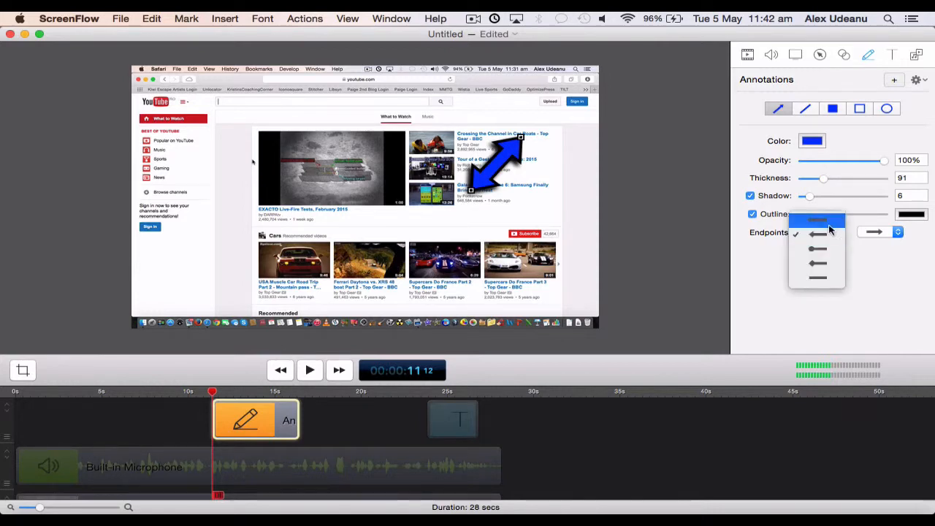
pyautogui.click(827, 221)
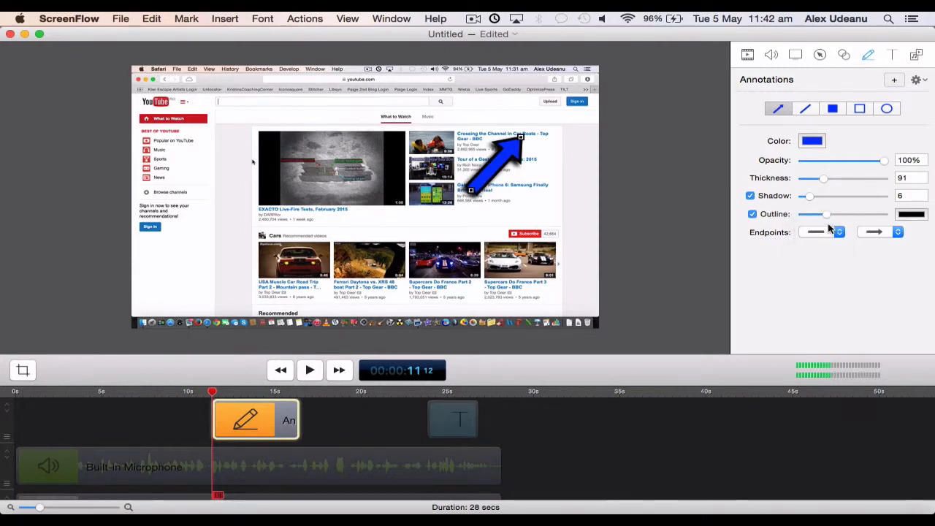
pyautogui.click(895, 231)
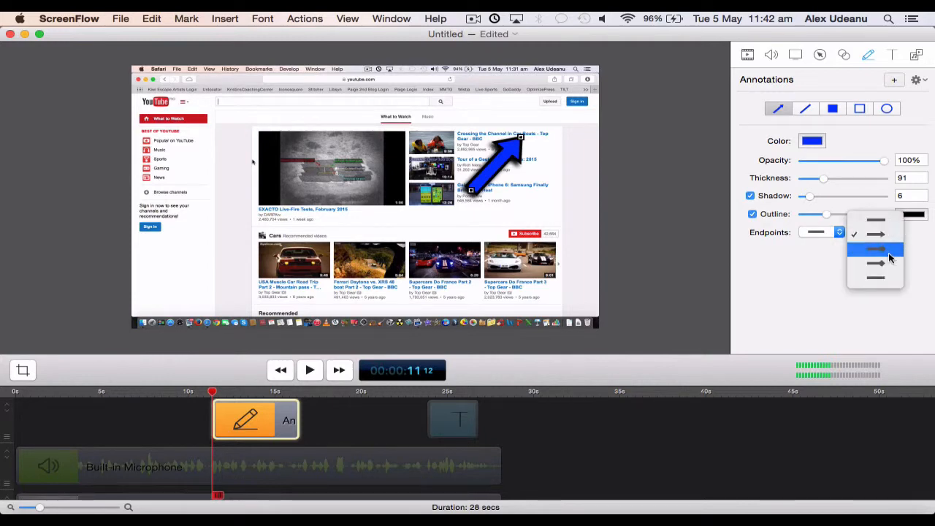
pyautogui.click(887, 261)
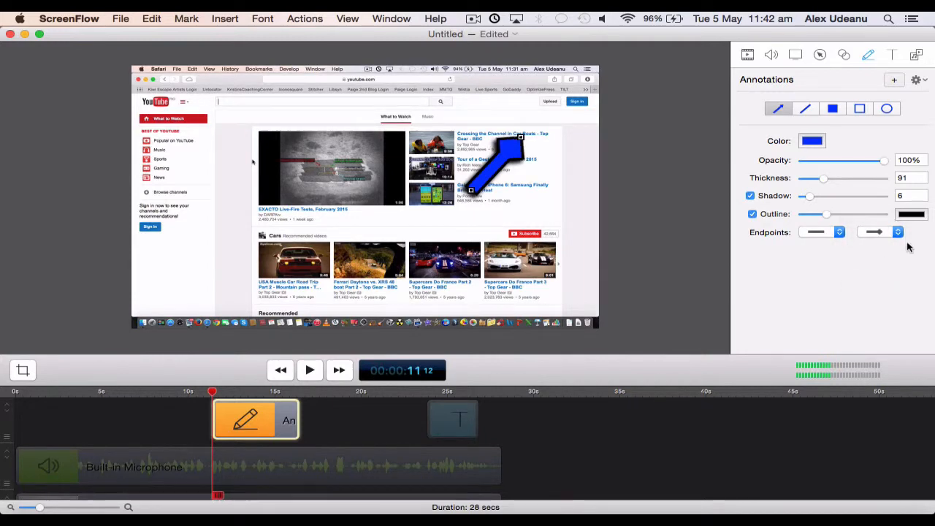
pyautogui.click(899, 234)
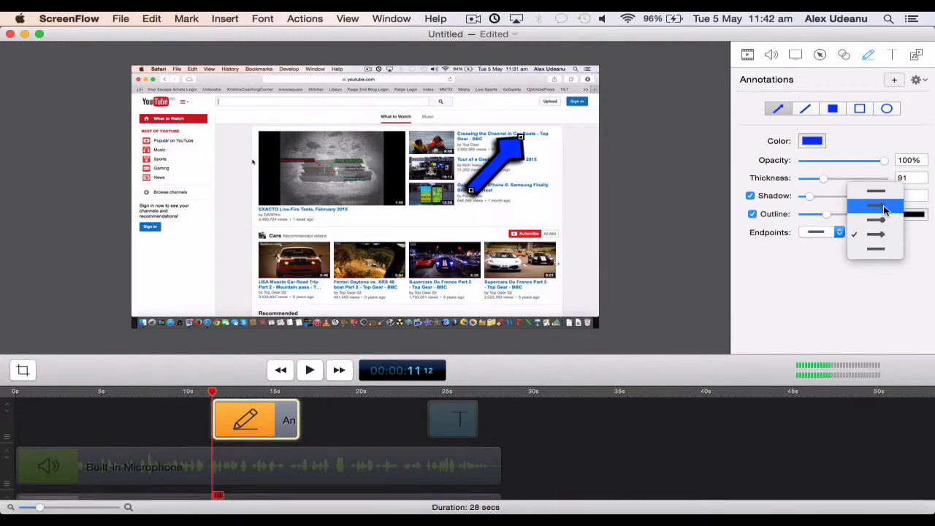
pyautogui.click(884, 210)
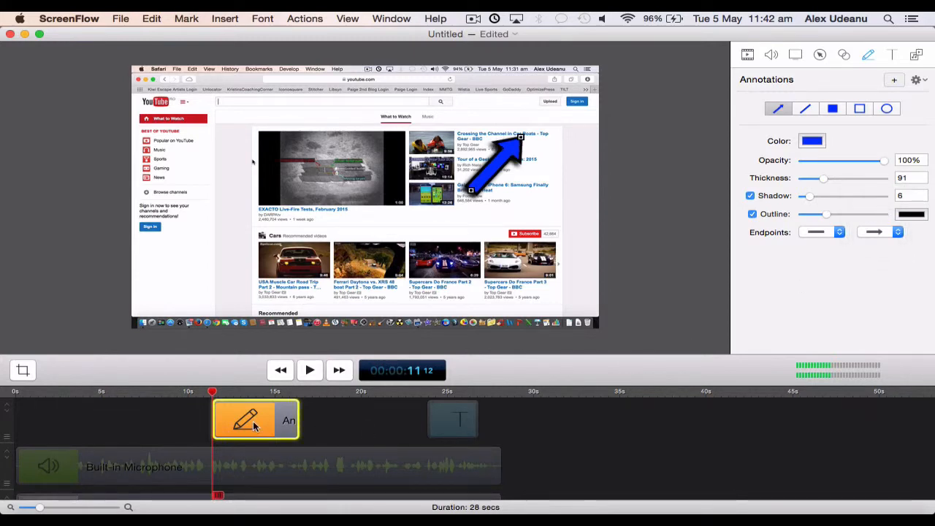
# Move the annotation clip along the timeline to start at about 15 seconds.
pyautogui.moveTo(247, 416)
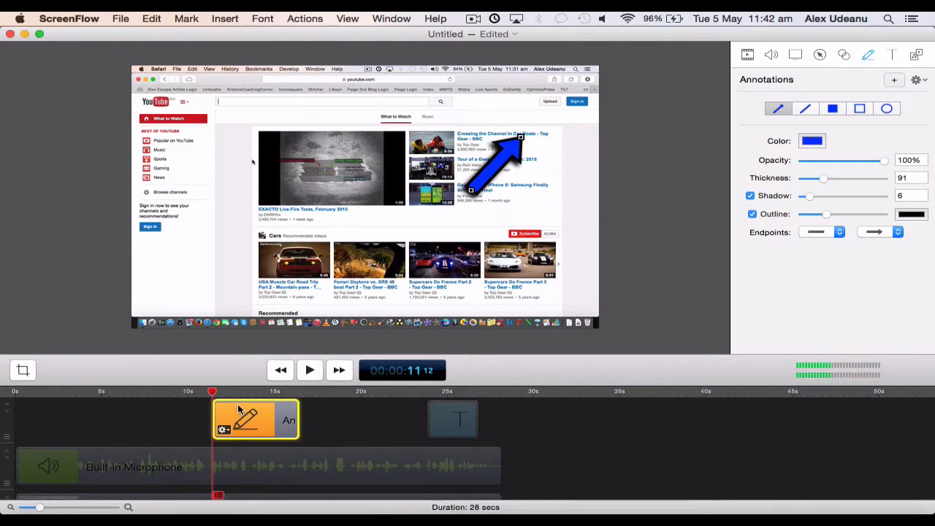
pyautogui.moveTo(238, 409); pyautogui.dragTo(301, 420)
pyautogui.scroll(-5, 301, 420)
pyautogui.scroll(5, 301, 420)
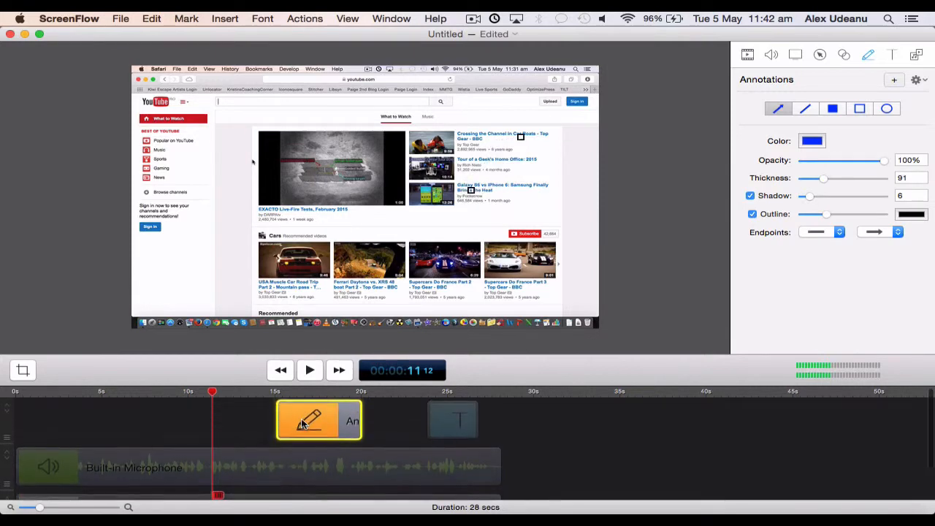
# Set the annotation clip's duration to 3 seconds.
pyautogui.moveTo(330, 423)
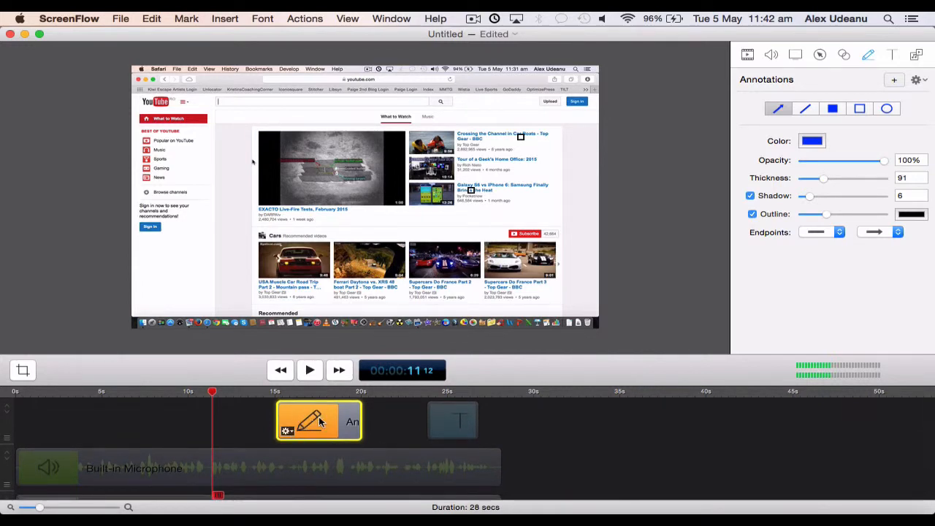
pyautogui.doubleClick(319, 421)
pyautogui.click(285, 320)
pyautogui.press('BackSpace')
pyautogui.press('BackSpace')
pyautogui.press('BackSpace')
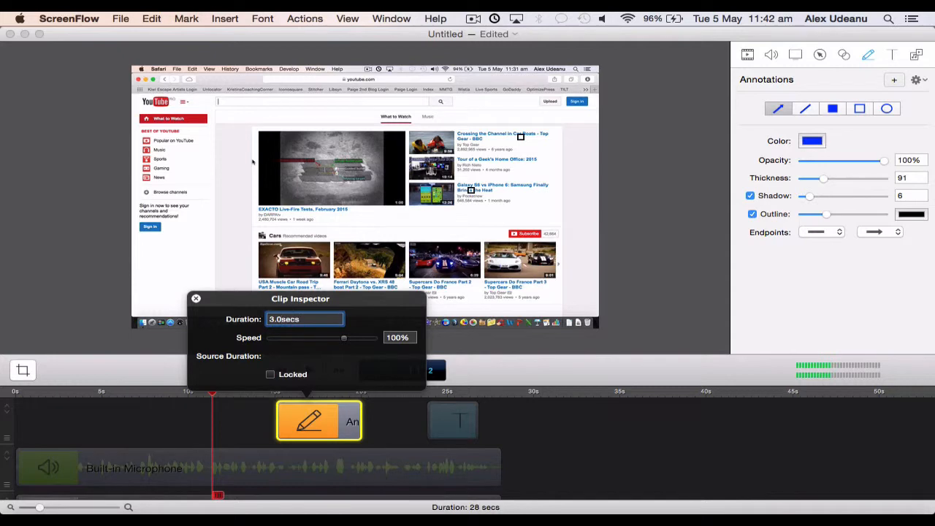
pyautogui.press('Return')
pyautogui.click(196, 300)
# Deselect the annotation clip, place the playhead at 00:00:13;28, and play through the arrow's appearance.
pyautogui.click(257, 394)
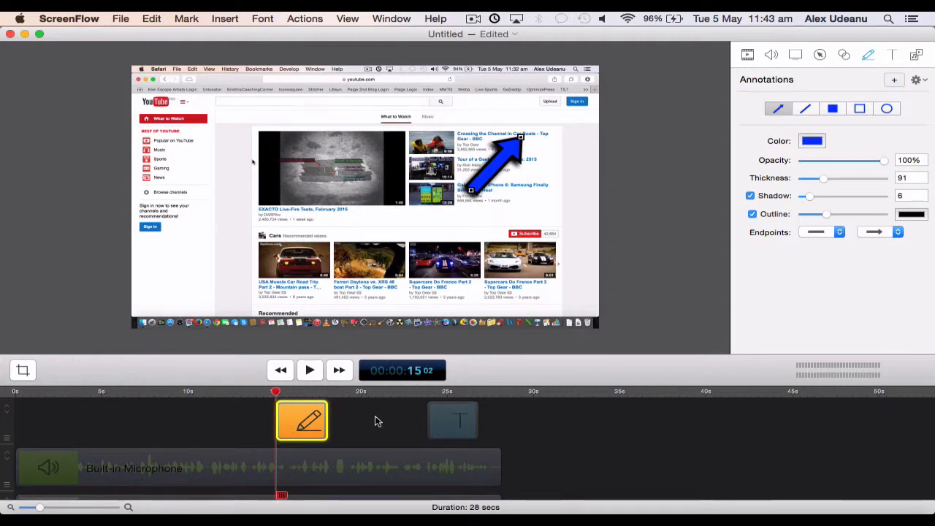
pyautogui.click(375, 422)
pyautogui.click(262, 394)
pyautogui.moveTo(262, 394); pyautogui.dragTo(256, 395)
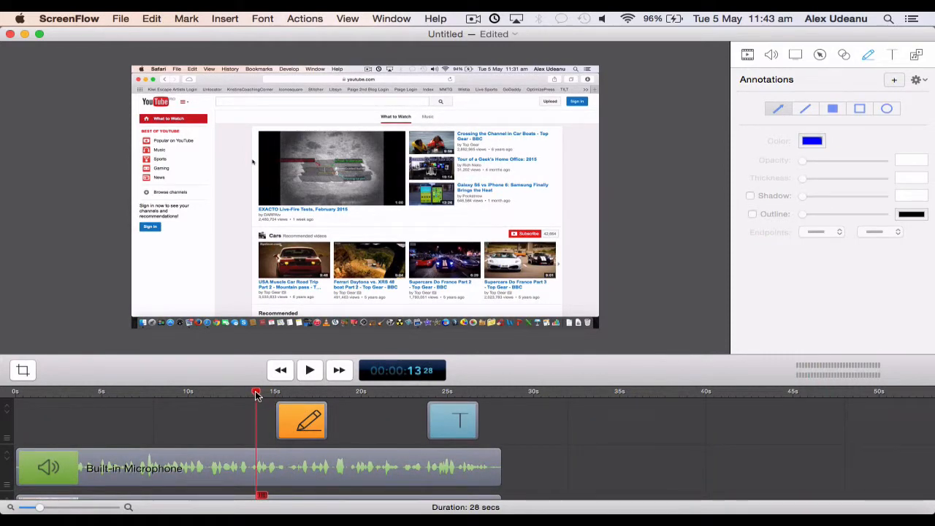
pyautogui.press('space')
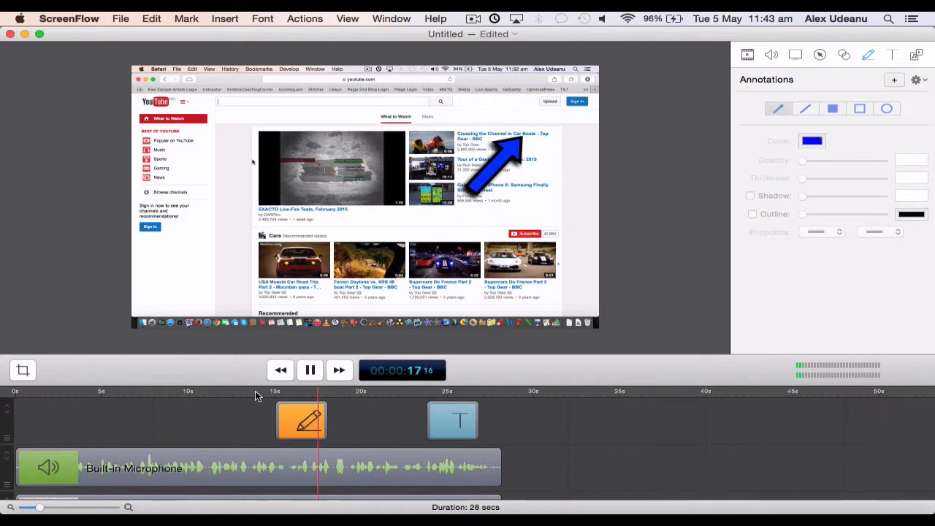
pyautogui.press('space')
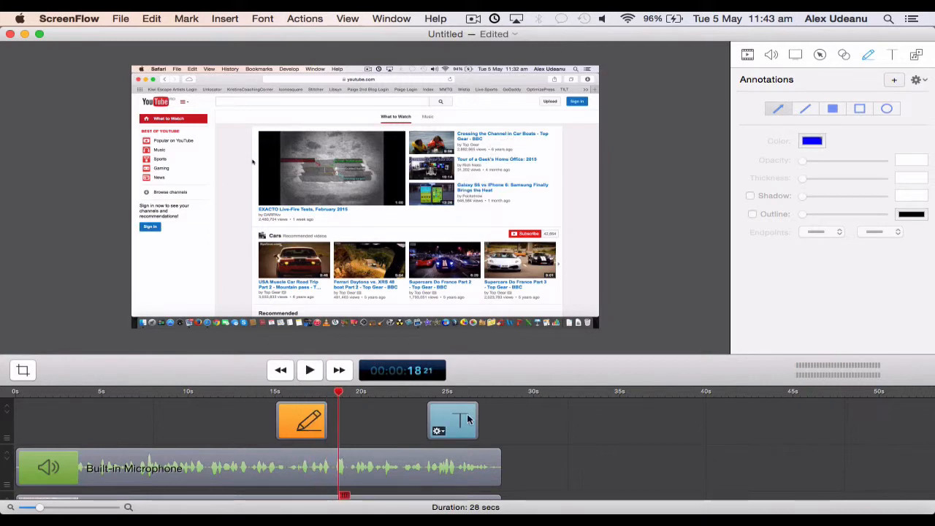
# Try the text clip at about 19.5 seconds, play through it, and return it to about 24 seconds.
pyautogui.moveTo(468, 418); pyautogui.dragTo(393, 421)
pyautogui.press('space')
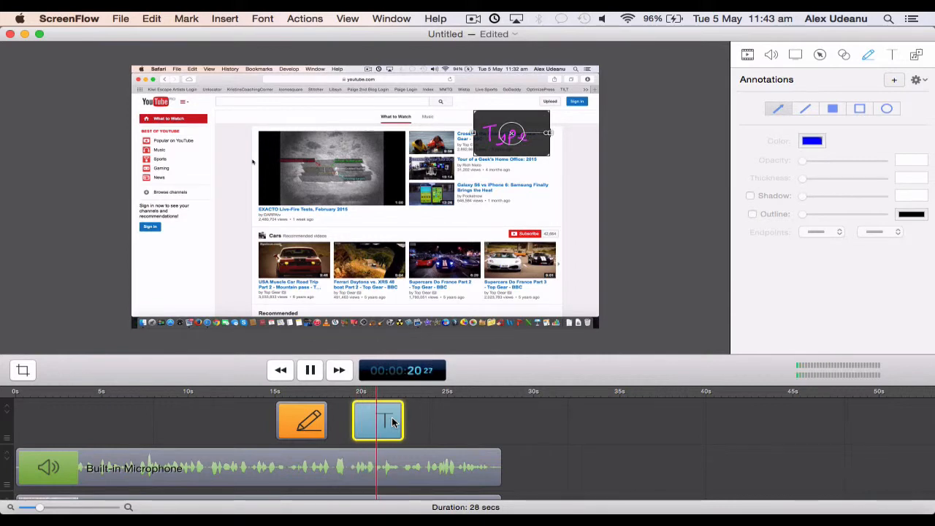
pyautogui.press('space')
pyautogui.moveTo(369, 418); pyautogui.dragTo(450, 413)
# Move the annotation clip to start at about 18 seconds and place the playhead at 00:00:15;07.
pyautogui.moveTo(310, 419); pyautogui.dragTo(363, 418)
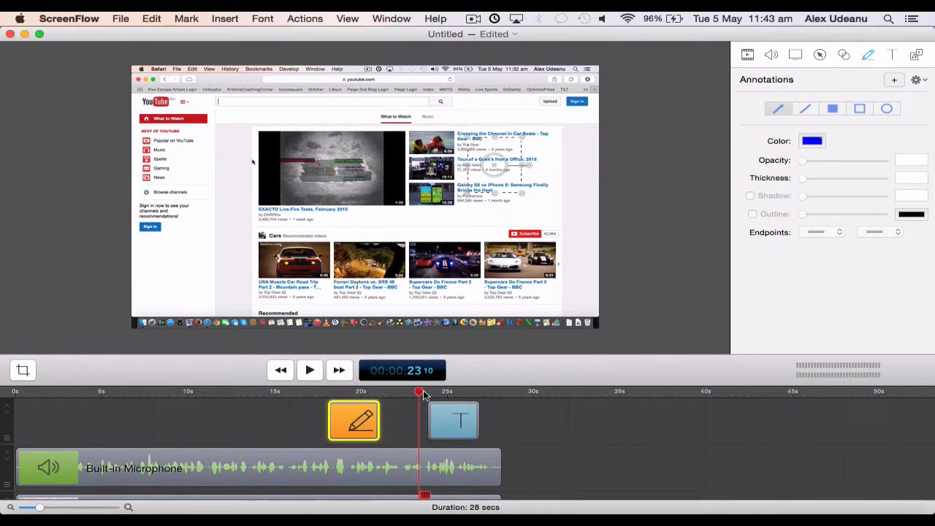
pyautogui.moveTo(421, 394); pyautogui.dragTo(278, 394)
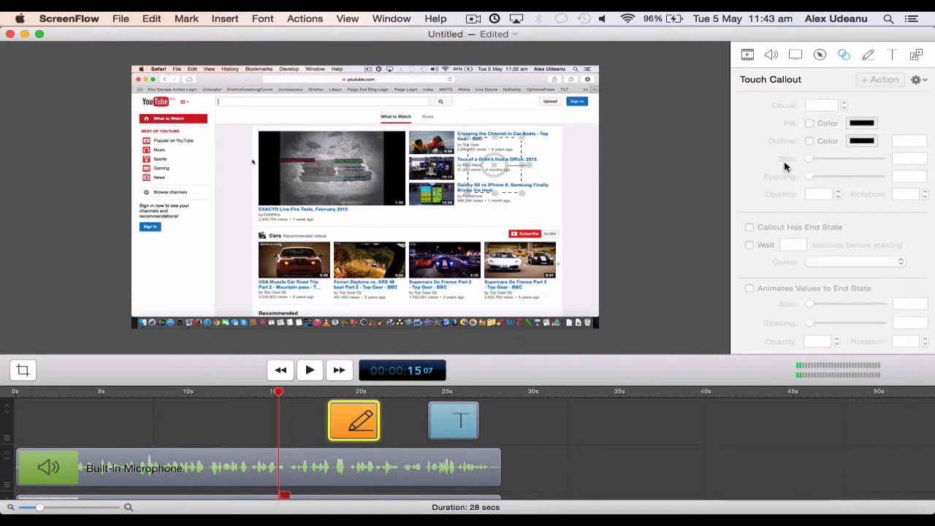
# Add a callout action to the screen recording clip at 00:00:10;26.
pyautogui.click(820, 57)
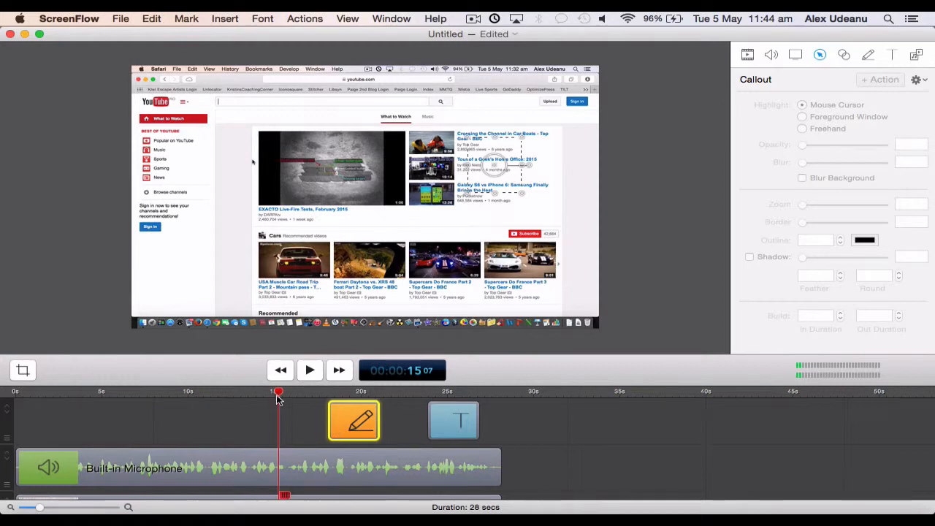
pyautogui.moveTo(278, 394); pyautogui.dragTo(202, 397)
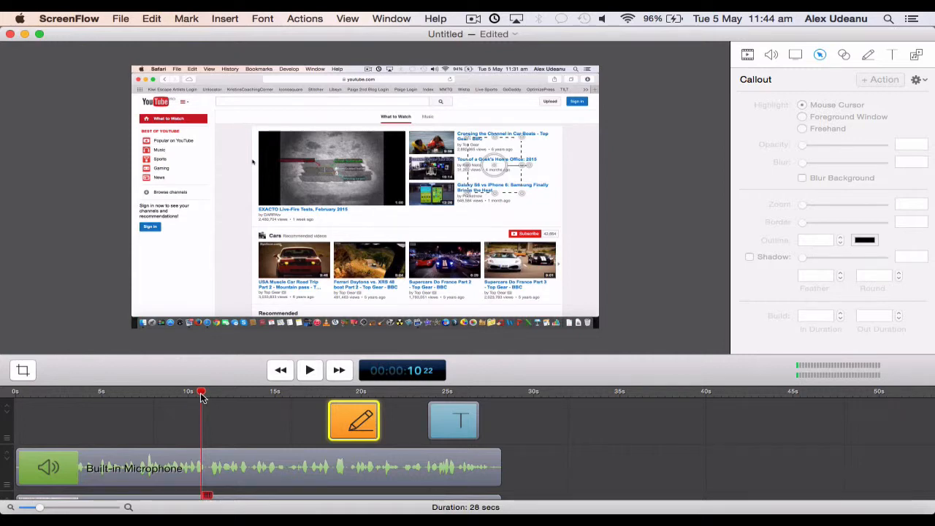
pyautogui.scroll(-3, 241, 427)
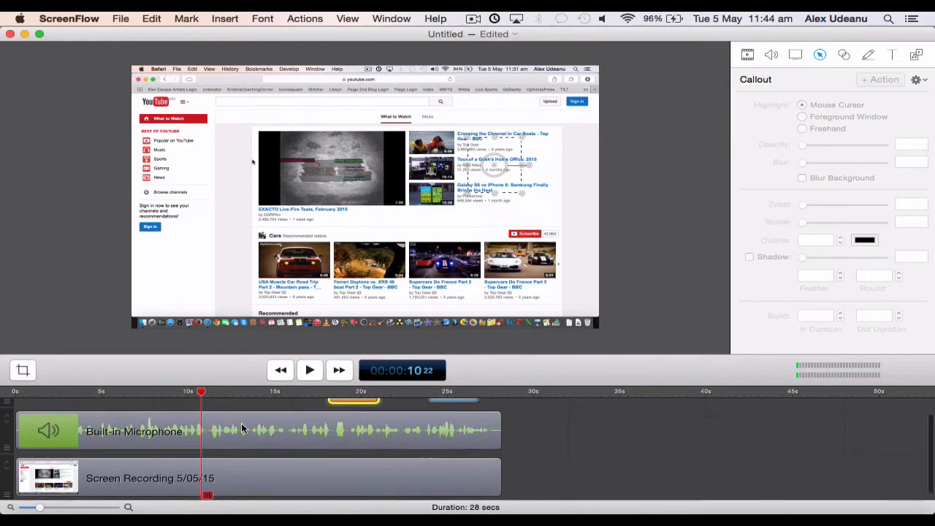
pyautogui.click(232, 482)
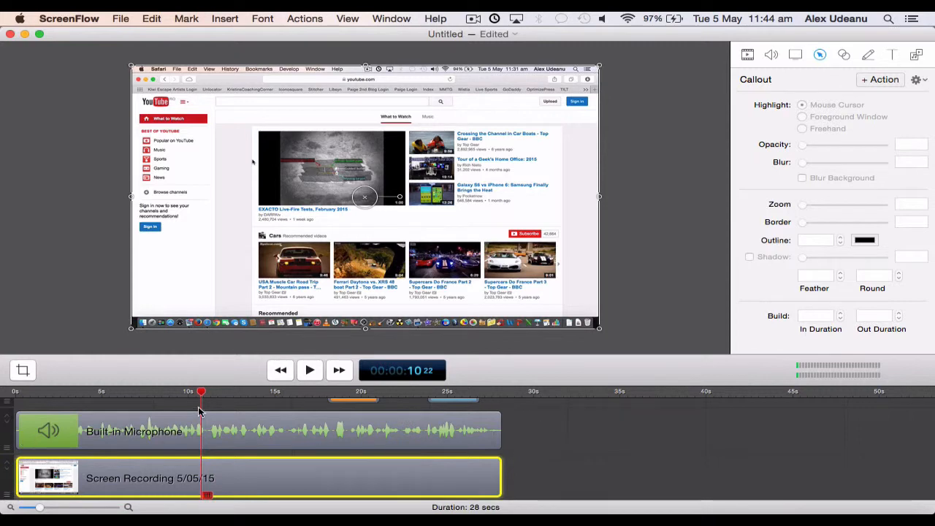
pyautogui.moveTo(202, 395)
pyautogui.mouseDown()
pyautogui.moveTo(185, 395)
pyautogui.moveTo(205, 396)
pyautogui.mouseUp()
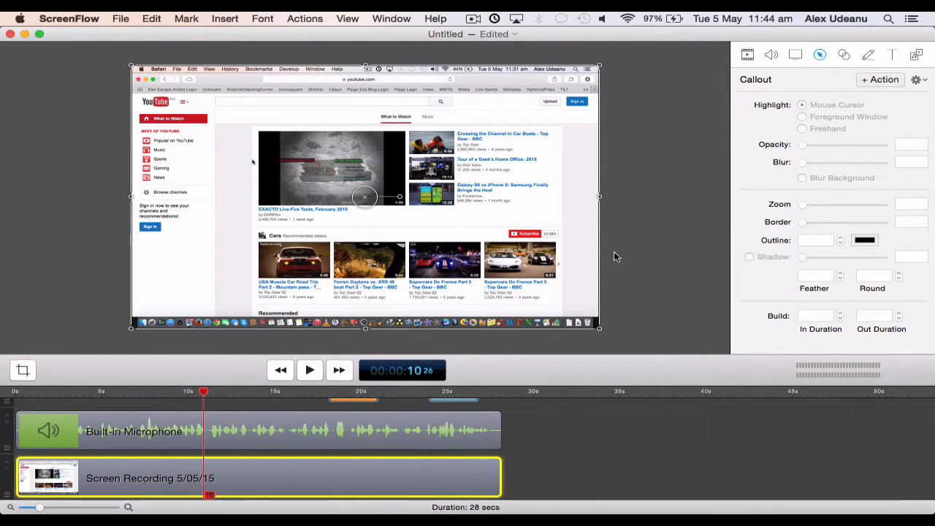
pyautogui.click(872, 81)
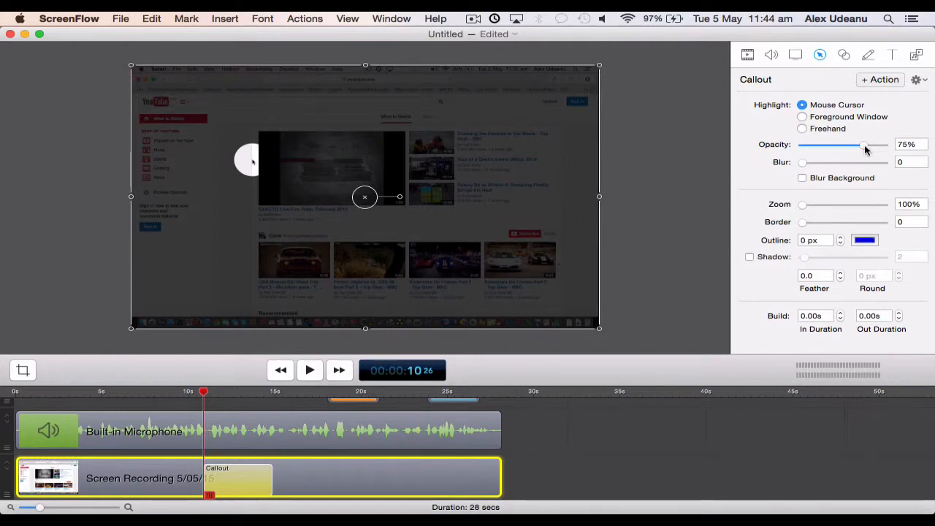
# Set the callout's opacity to 0 and blur the "Crossing the Channel in Car Boats" title with a freehand rectangle at blur 4.2.
pyautogui.moveTo(865, 149); pyautogui.dragTo(798, 145)
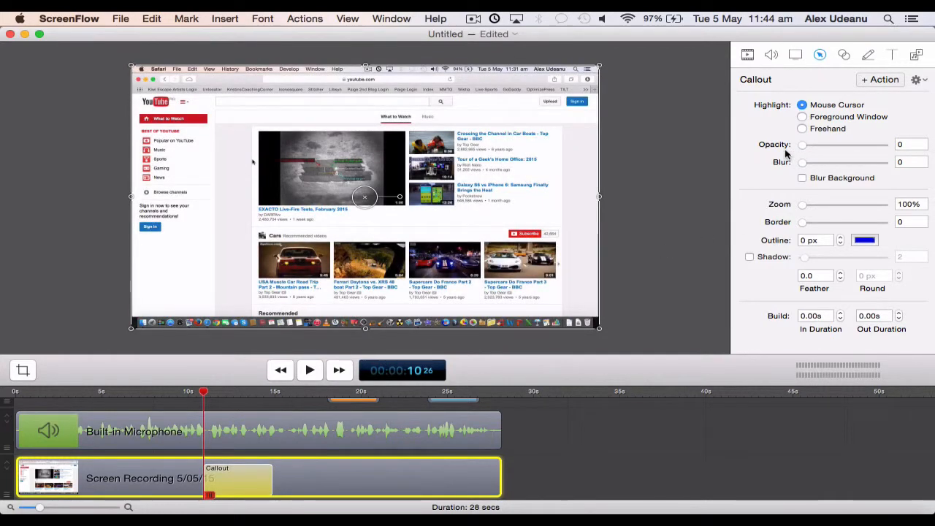
pyautogui.click(802, 129)
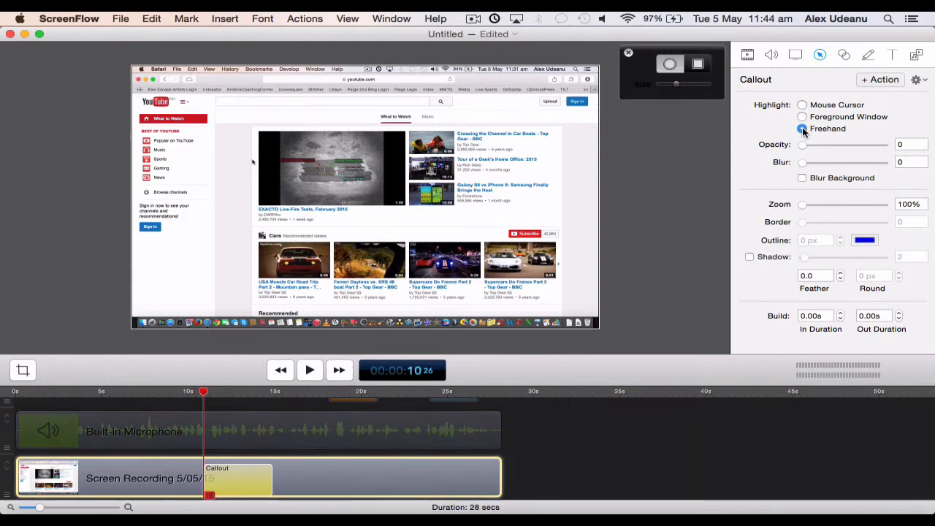
pyautogui.click(698, 64)
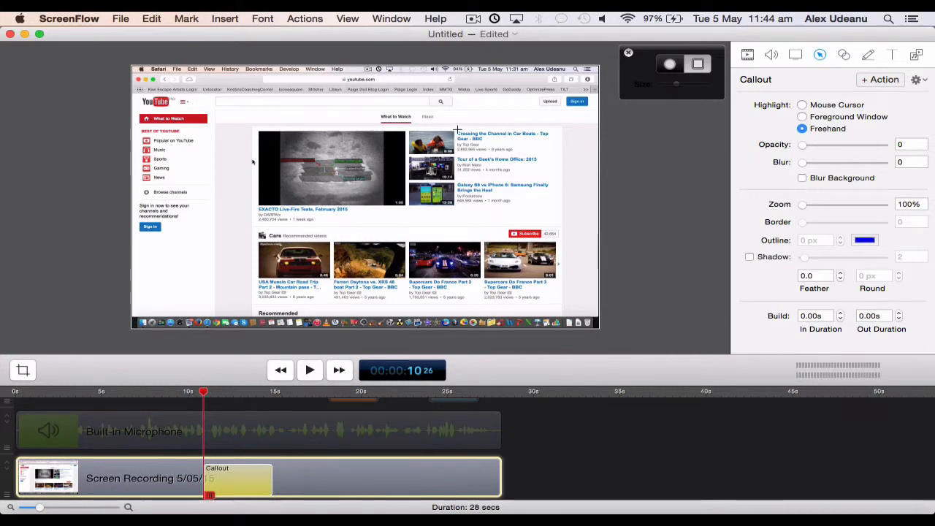
pyautogui.moveTo(458, 134)
pyautogui.mouseDown()
pyautogui.moveTo(466, 143)
pyautogui.moveTo(551, 141)
pyautogui.mouseUp()
pyautogui.moveTo(801, 162); pyautogui.dragTo(818, 174)
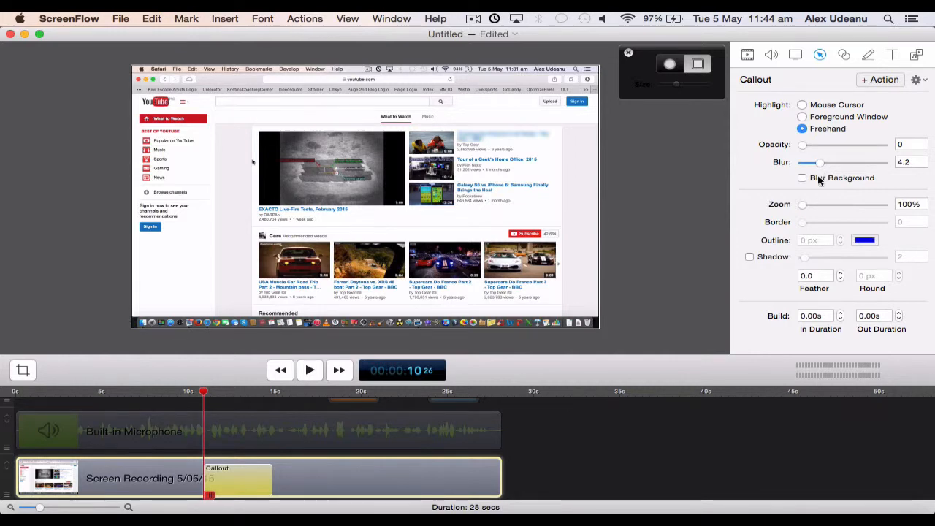
# Shorten the blur callout to end at about 12.4 seconds and set its build in and out durations to 0.20s.
pyautogui.click(252, 486)
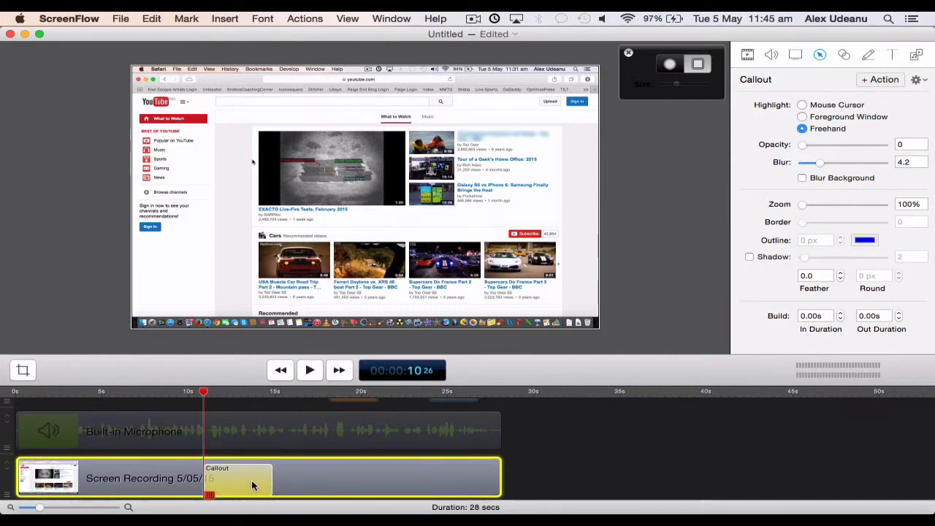
pyautogui.moveTo(251, 482)
pyautogui.mouseDown()
pyautogui.moveTo(293, 478)
pyautogui.moveTo(256, 478)
pyautogui.mouseUp()
pyautogui.moveTo(269, 479); pyautogui.dragTo(228, 480)
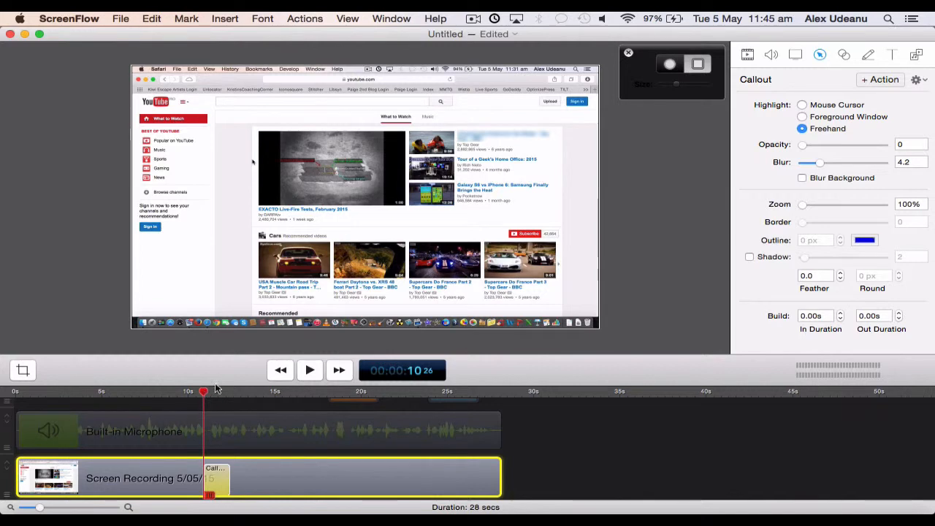
pyautogui.click(840, 316)
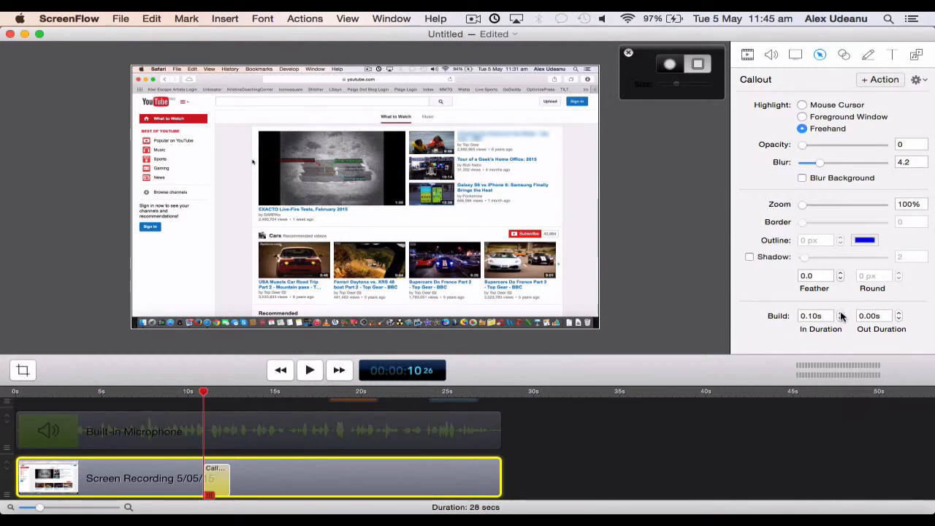
pyautogui.click(899, 314)
# Play through the blur callout from 00:00:09;25 and move it to start at about 19 seconds.
pyautogui.click(197, 469)
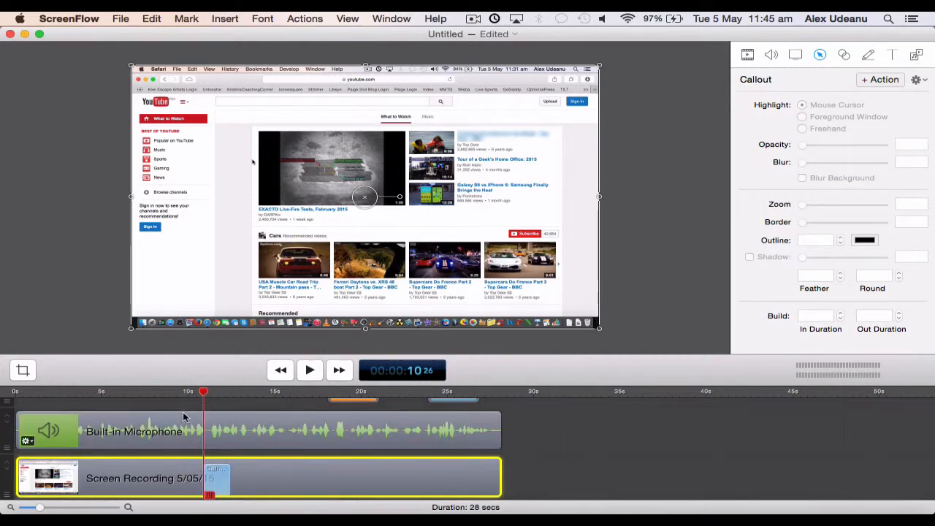
pyautogui.click(185, 394)
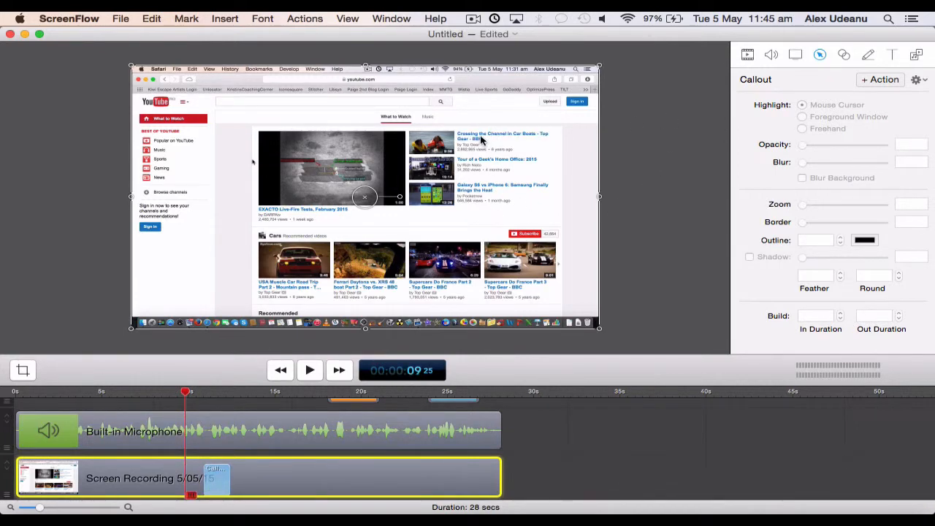
pyautogui.press('space')
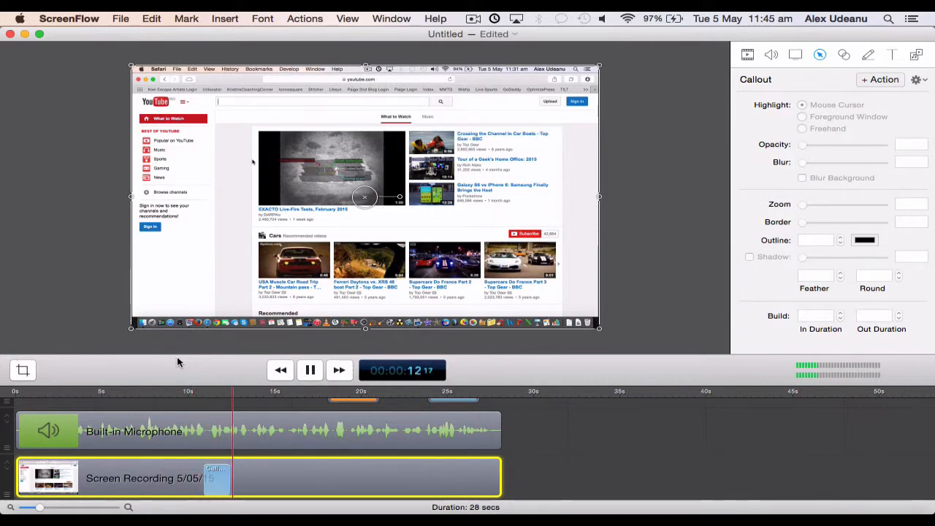
pyautogui.press('space')
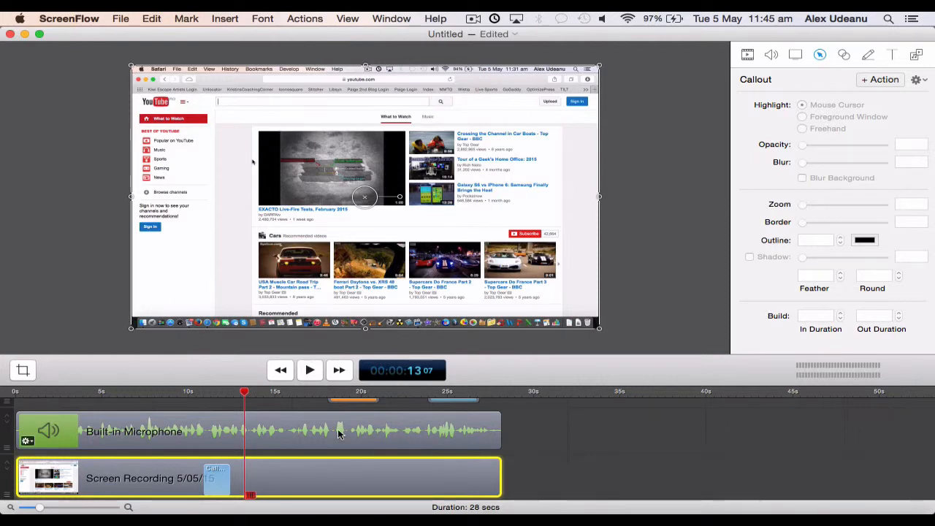
pyautogui.moveTo(218, 473); pyautogui.dragTo(358, 474)
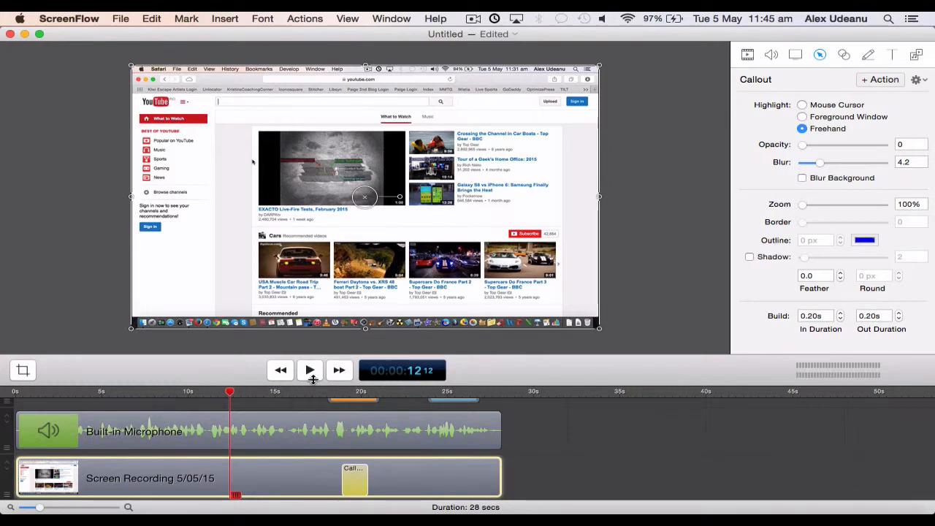
# Add a second callout at 00:00:11;10 with opacity 0 and a freehand rectangle around the page's sign-in prompt.
pyautogui.moveTo(229, 395); pyautogui.dragTo(212, 395)
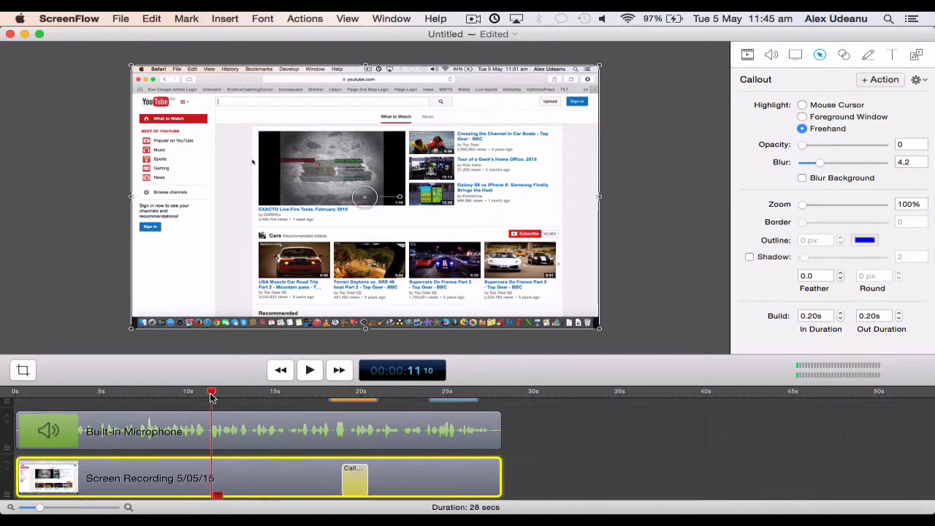
pyautogui.click(880, 82)
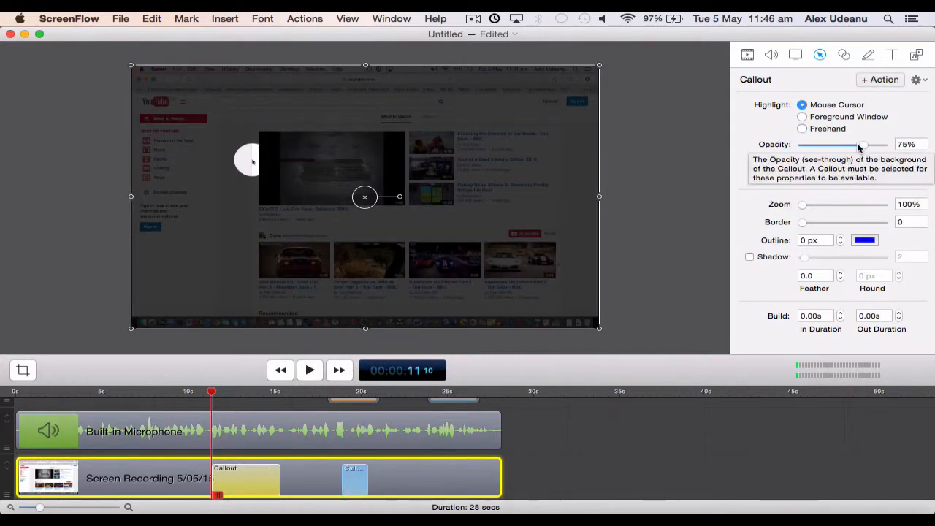
pyautogui.moveTo(862, 145); pyautogui.dragTo(793, 150)
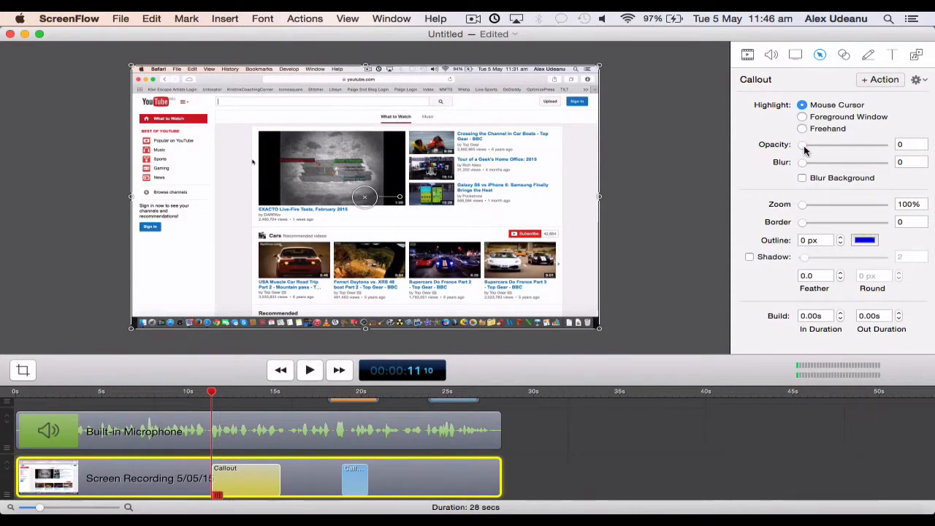
pyautogui.click(802, 129)
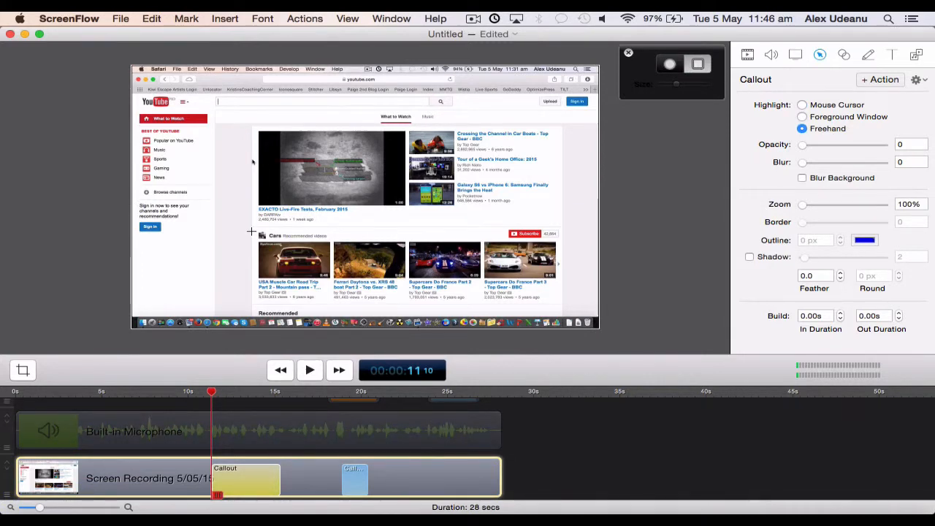
pyautogui.moveTo(138, 200)
pyautogui.mouseDown()
pyautogui.moveTo(185, 238)
pyautogui.moveTo(208, 238)
pyautogui.mouseUp()
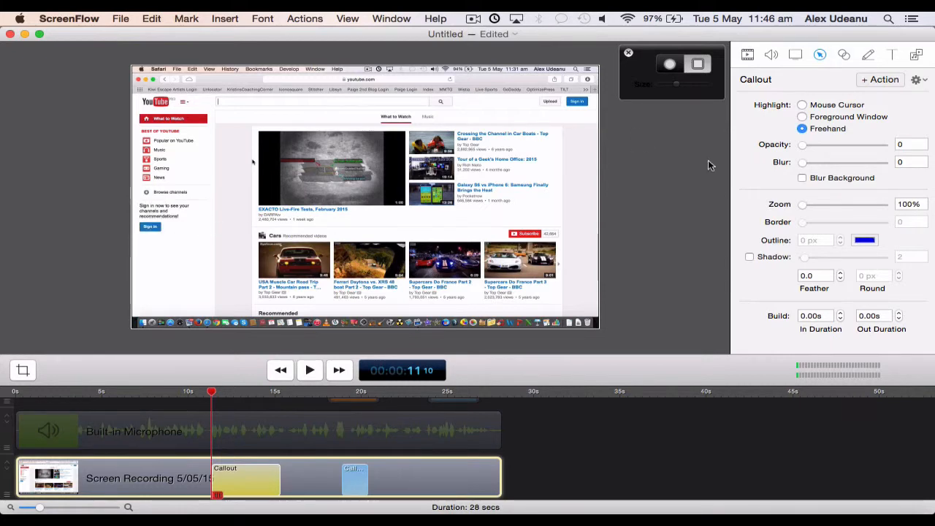
# Set the sign-in callout's zoom to 229% and both build durations to 0.20s, and play through it from about 10 seconds.
pyautogui.moveTo(802, 209); pyautogui.dragTo(829, 207)
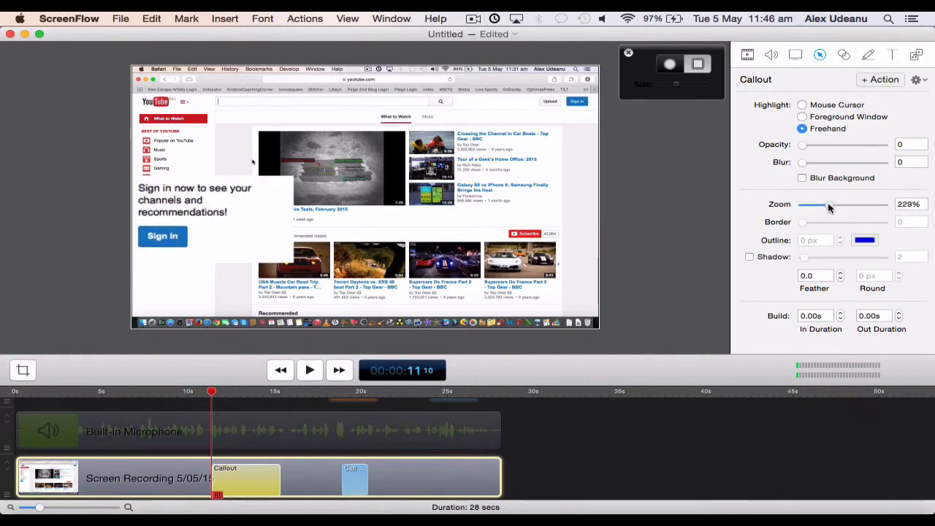
pyautogui.click(841, 313)
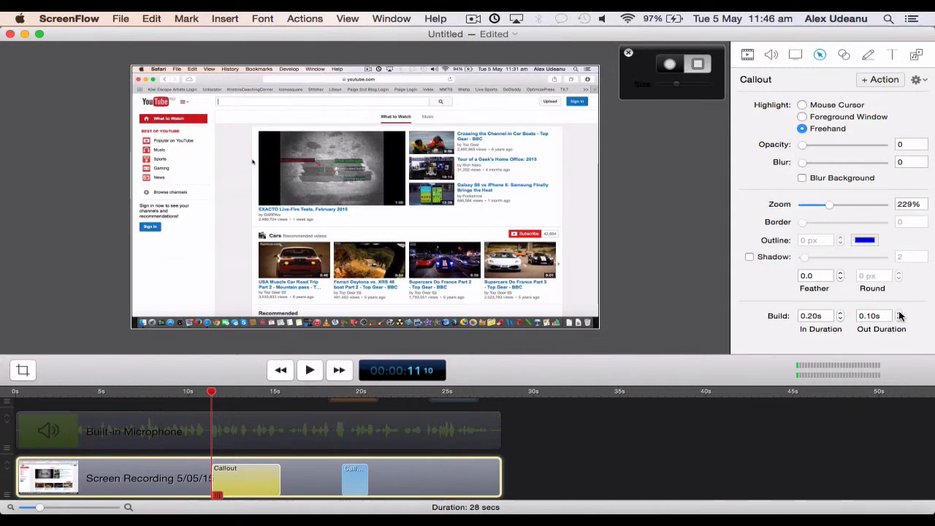
pyautogui.click(173, 478)
pyautogui.click(188, 393)
pyautogui.press('space')
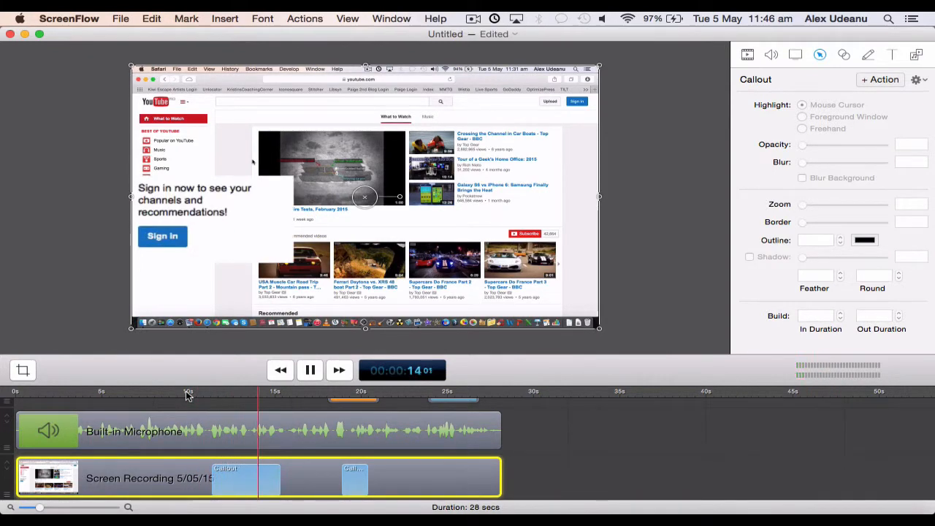
pyautogui.press('space')
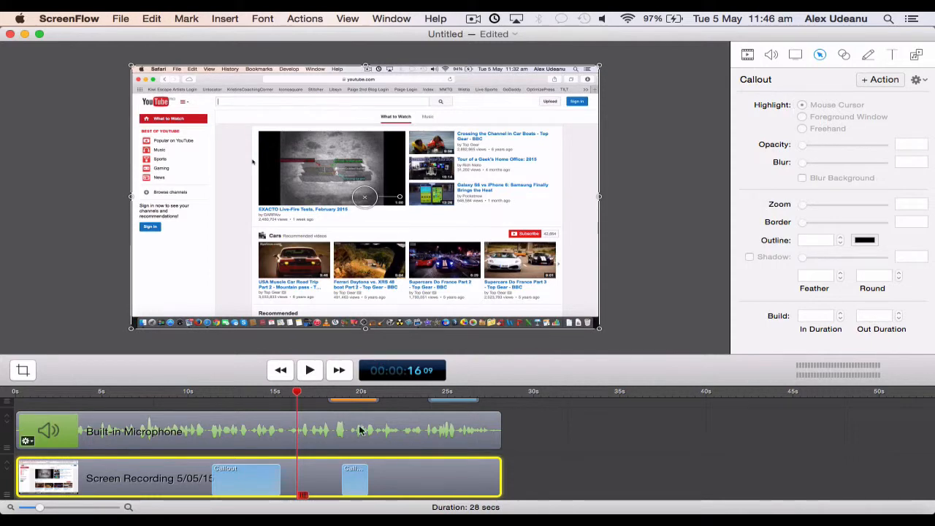
# Move the zoom callout to start at 18.9 seconds and the shorter blur callout to about 23 seconds.
pyautogui.moveTo(240, 475); pyautogui.dragTo(451, 479)
pyautogui.moveTo(356, 482); pyautogui.dragTo(429, 482)
pyautogui.moveTo(315, 478); pyautogui.dragTo(381, 476)
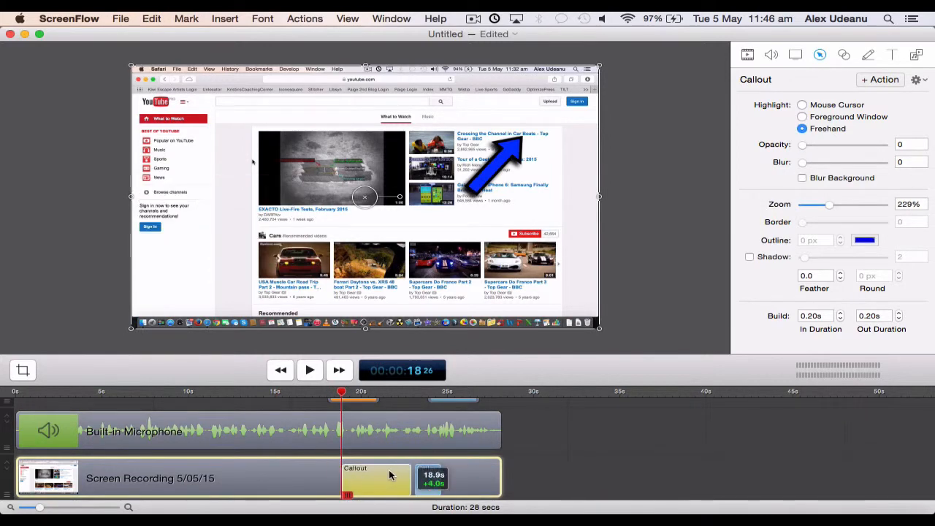
# Place the playhead at 00:00:12;29, toggle the recording's mouse pointer off and on, and set its pointer zoom to 27%.
pyautogui.click(799, 55)
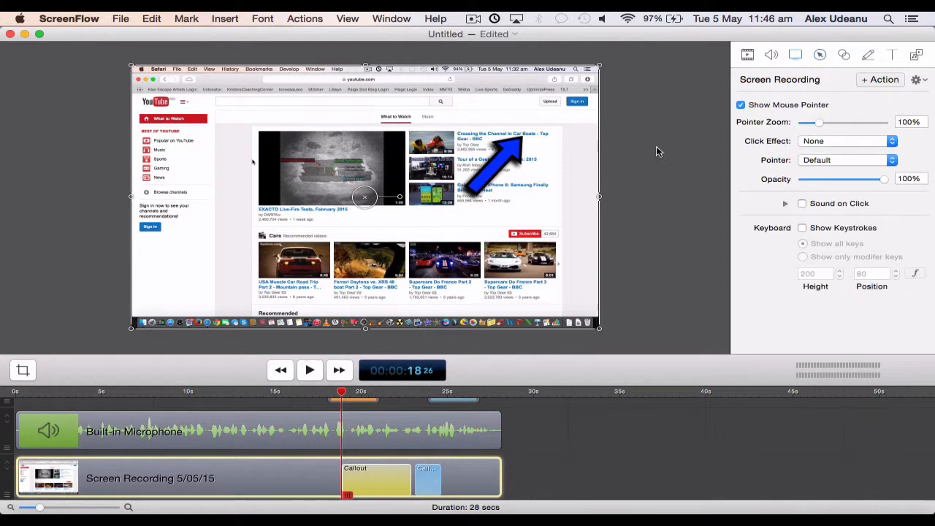
pyautogui.moveTo(342, 395); pyautogui.dragTo(240, 401)
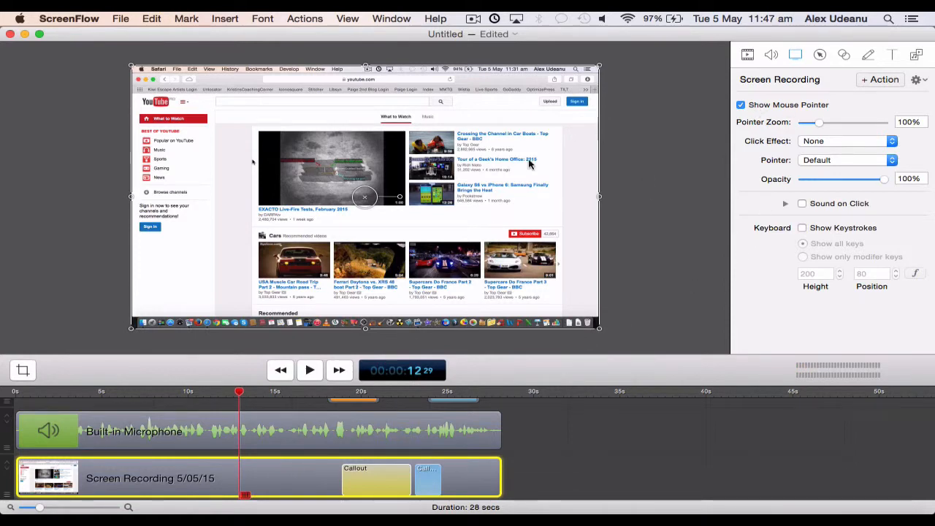
pyautogui.click(740, 106)
pyautogui.click(741, 106)
pyautogui.moveTo(818, 126)
pyautogui.mouseDown()
pyautogui.moveTo(905, 136)
pyautogui.moveTo(807, 139)
pyautogui.mouseUp()
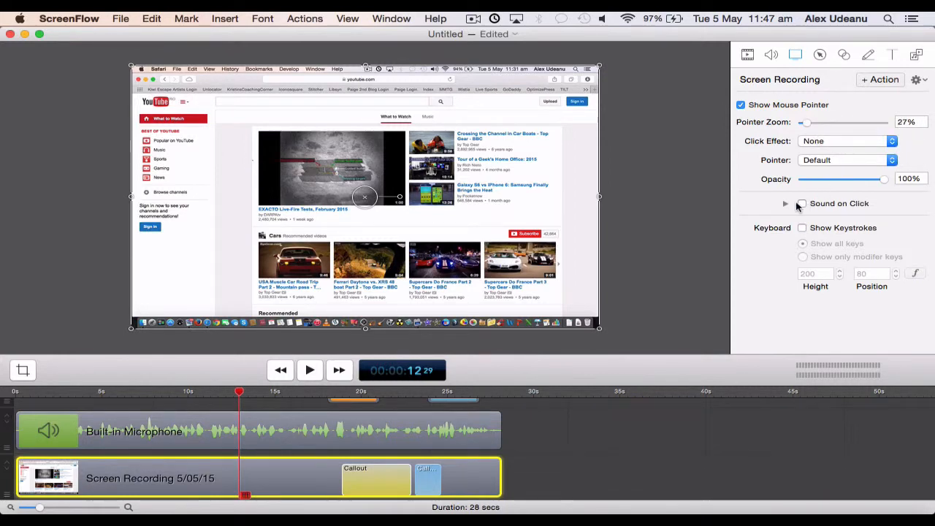
# Try Sound on Click for the screen recording, view its volume and click sound options, and turn it off.
pyautogui.click(802, 204)
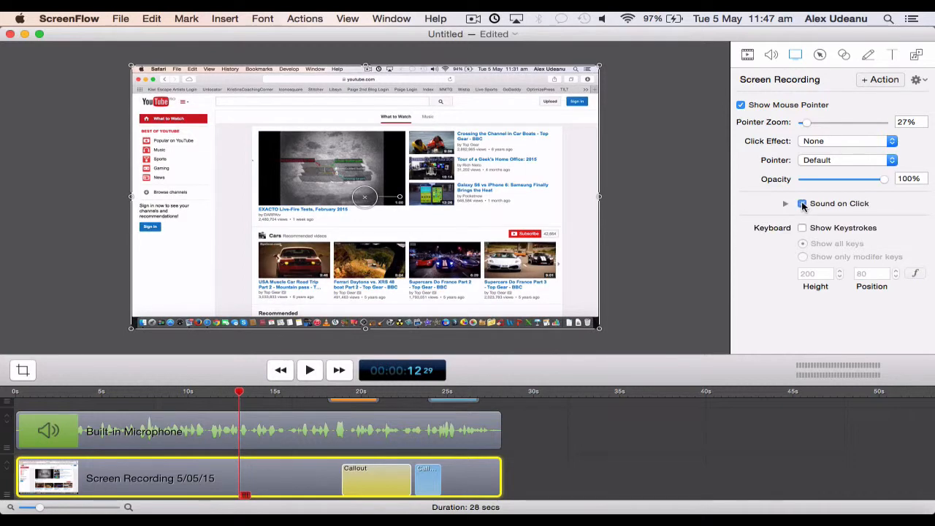
pyautogui.click(802, 205)
pyautogui.click(802, 204)
pyautogui.click(785, 205)
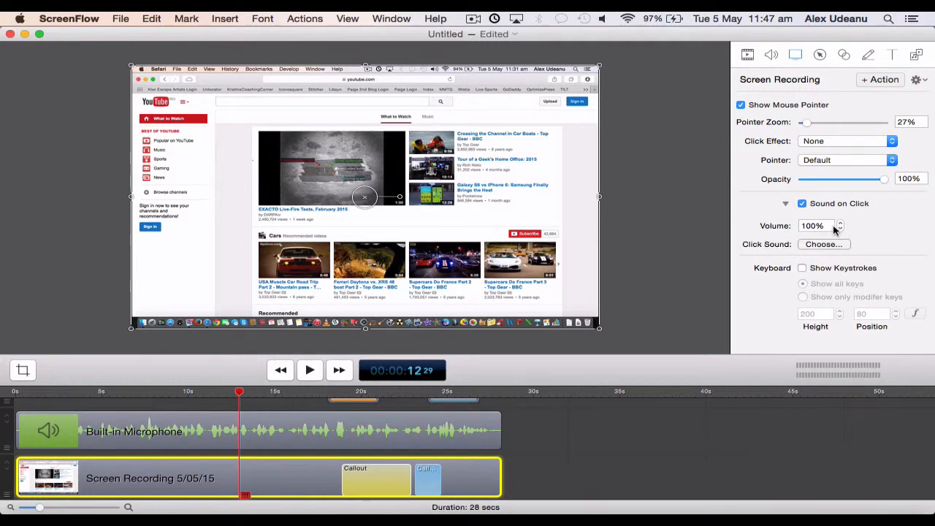
pyautogui.click(785, 204)
pyautogui.click(802, 204)
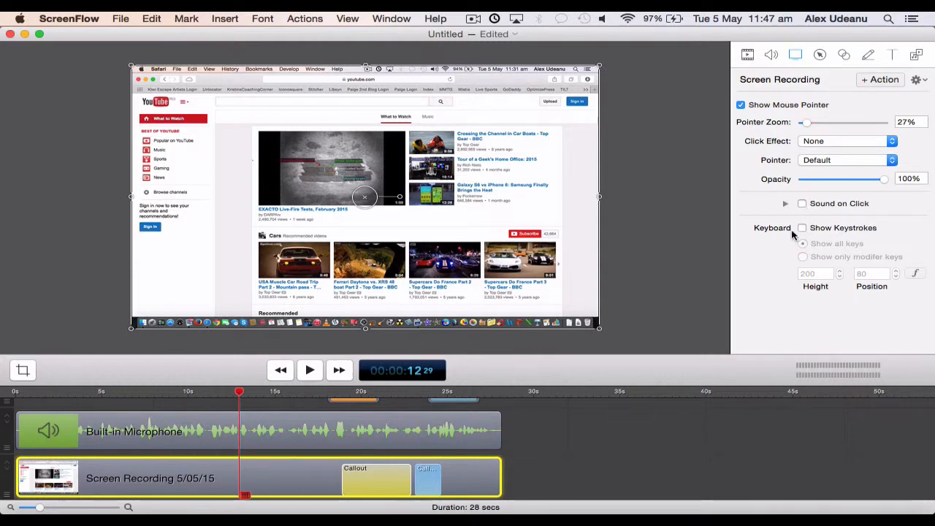
# Enable Show Keystrokes for the screen recording.
pyautogui.click(803, 229)
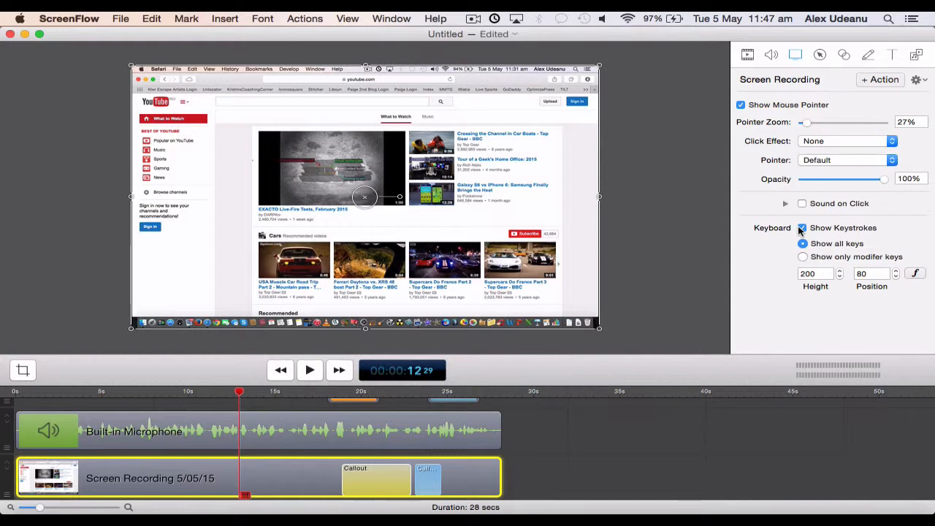
# Toggle Show Keystrokes for the screen recording and leave it turned off.
pyautogui.click(802, 229)
pyautogui.click(803, 229)
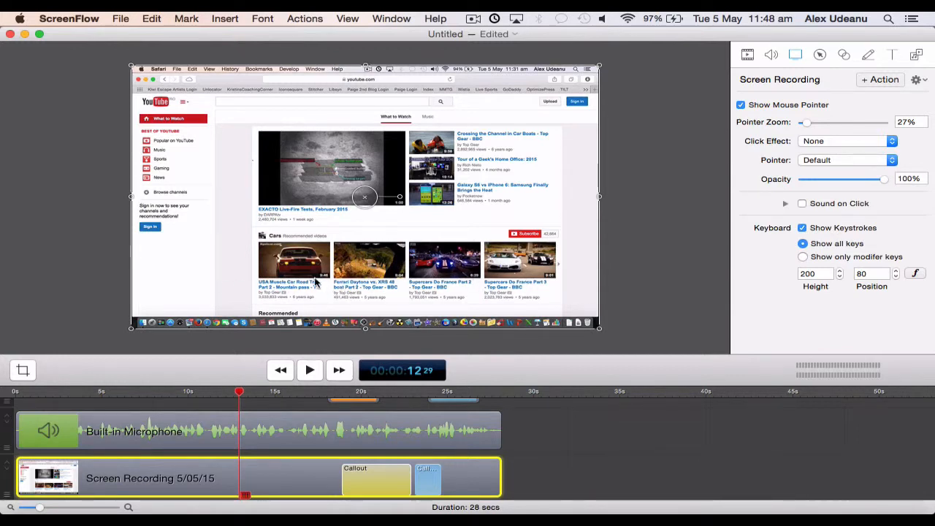
pyautogui.click(802, 228)
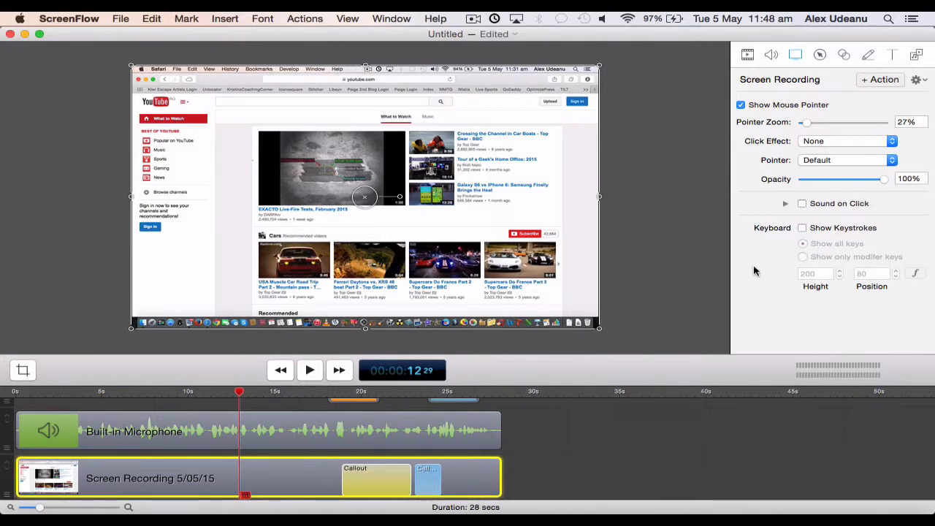
# Lower the audio volume of the Built-in Microphone clip to 65%, and reduce it further to 45%.
pyautogui.click(771, 56)
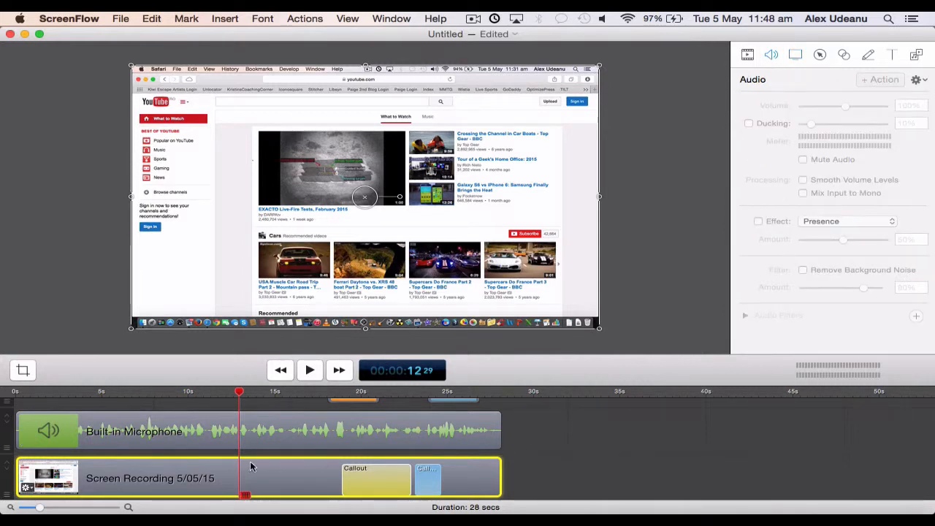
pyautogui.click(195, 431)
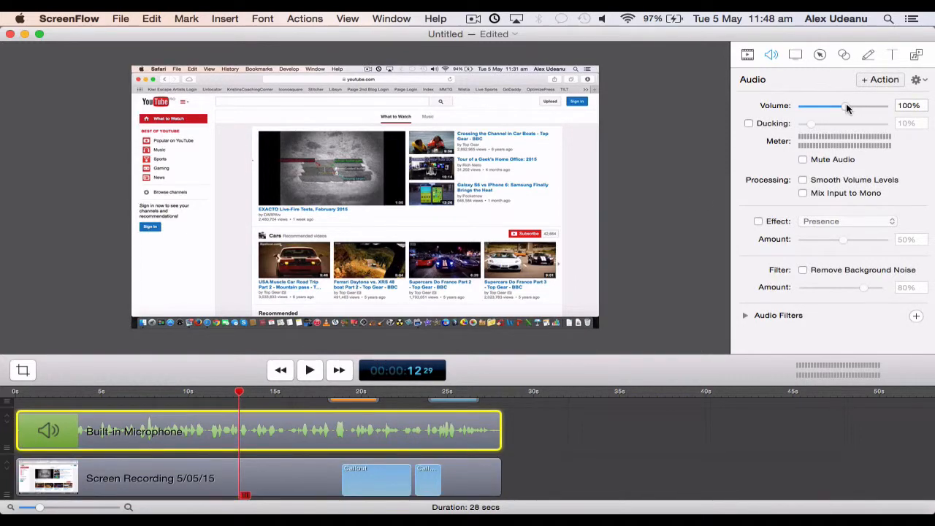
pyautogui.moveTo(847, 108); pyautogui.dragTo(831, 119)
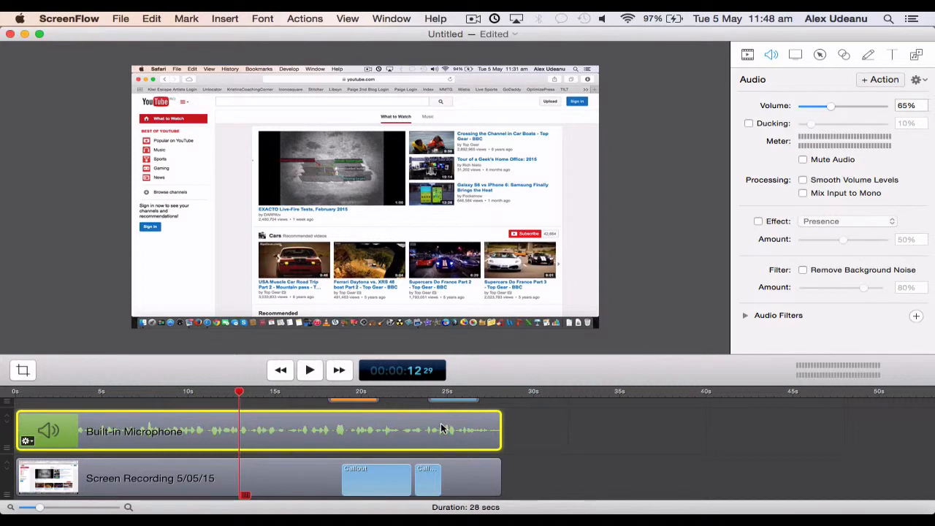
pyautogui.moveTo(830, 107); pyautogui.dragTo(823, 110)
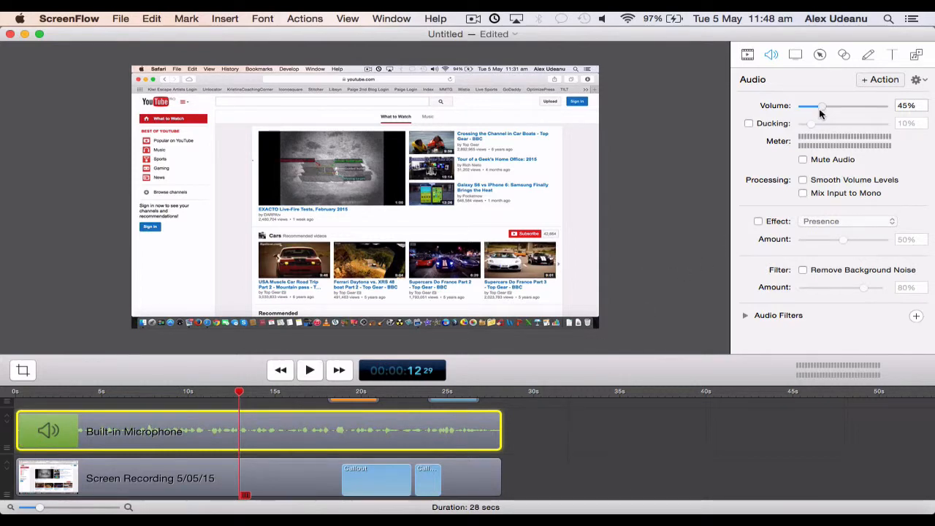
# Try ducking at 22% on the Built-in Microphone clip and turn it off.
pyautogui.click(747, 124)
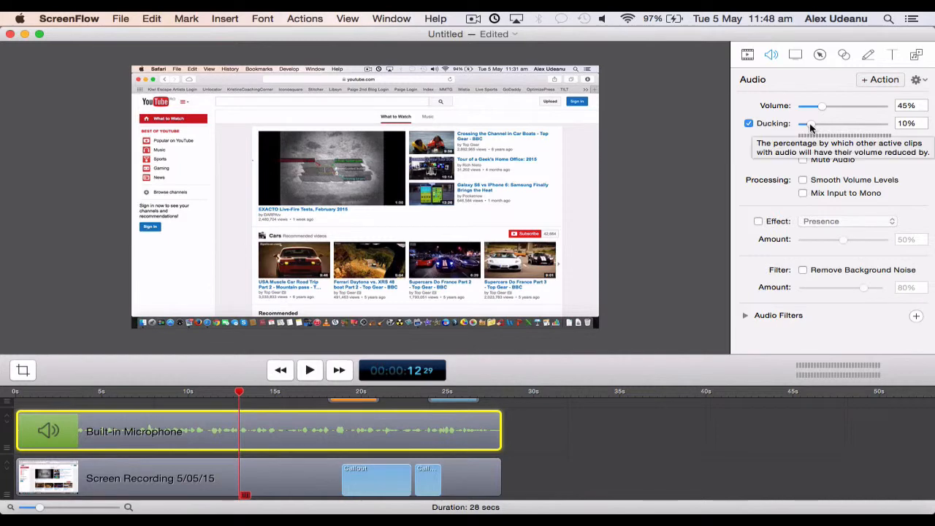
pyautogui.moveTo(809, 128); pyautogui.dragTo(823, 130)
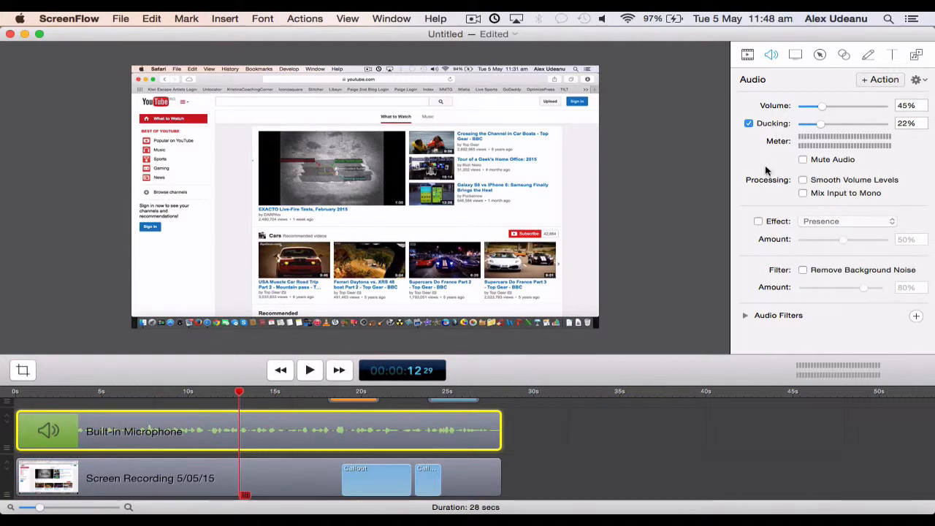
pyautogui.click(749, 125)
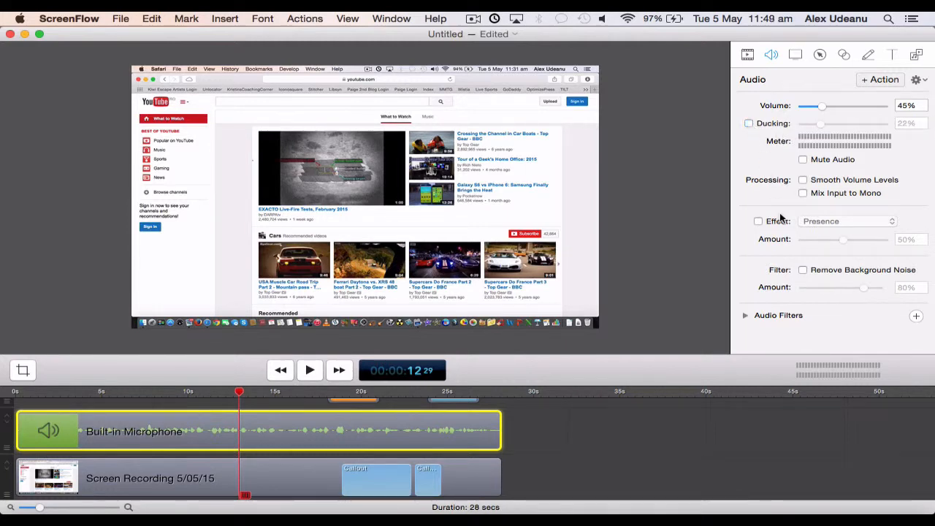
# Enable the Presence effect on the microphone clip, and try Remove Background Noise at 60% before turning that filter off.
pyautogui.click(758, 222)
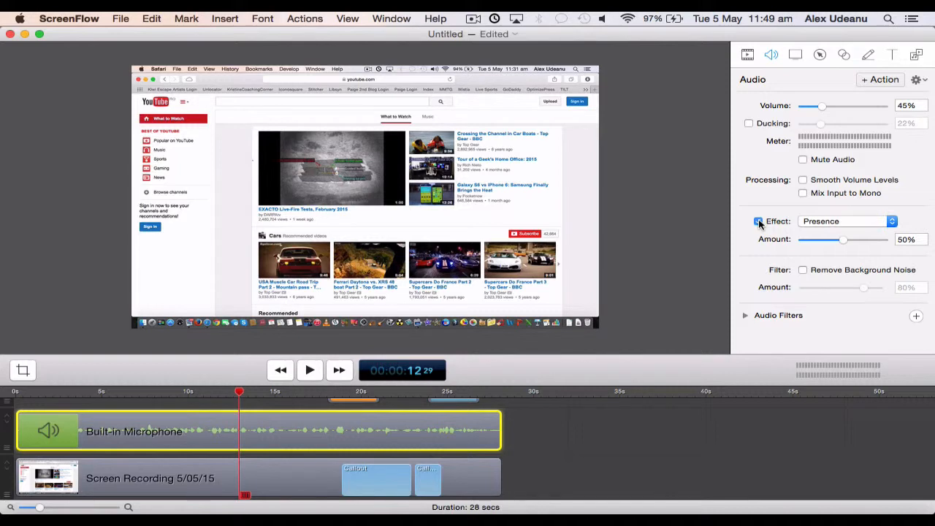
pyautogui.click(803, 270)
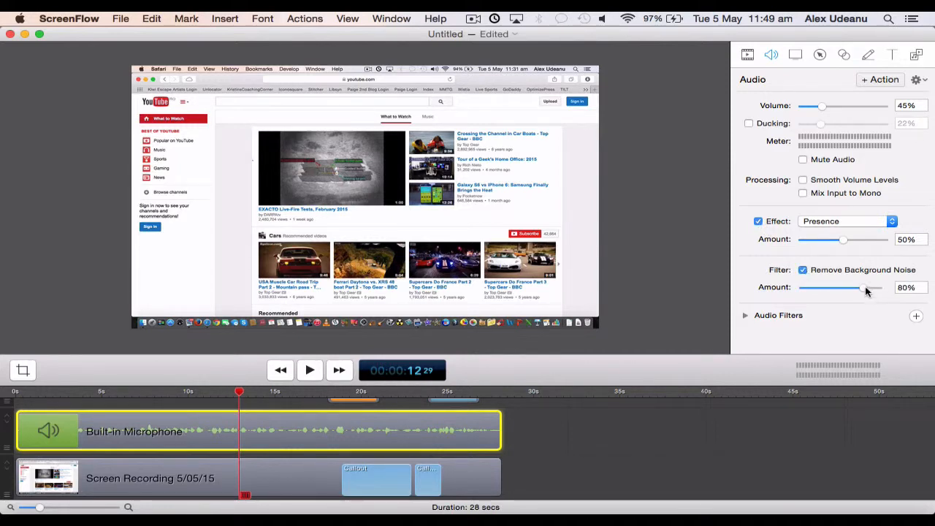
pyautogui.moveTo(865, 291)
pyautogui.mouseDown()
pyautogui.moveTo(882, 288)
pyautogui.moveTo(848, 287)
pyautogui.mouseUp()
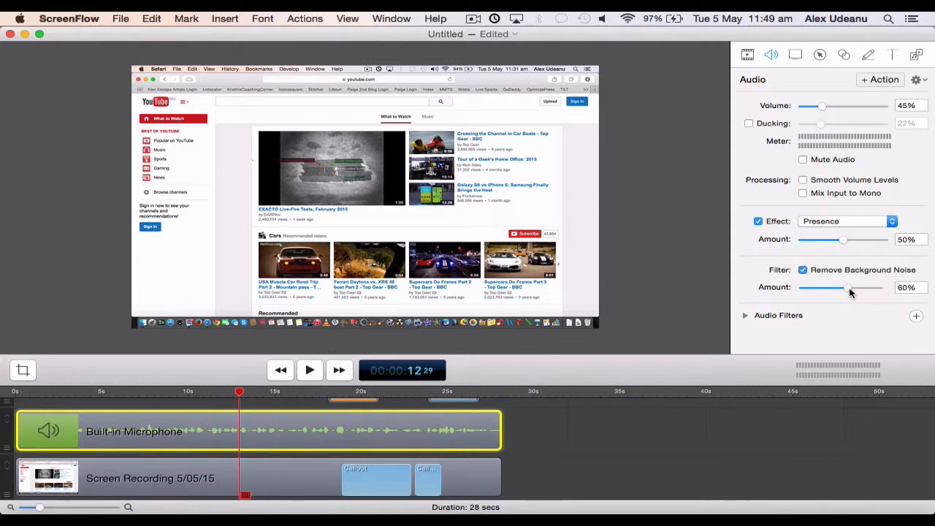
pyautogui.click(803, 270)
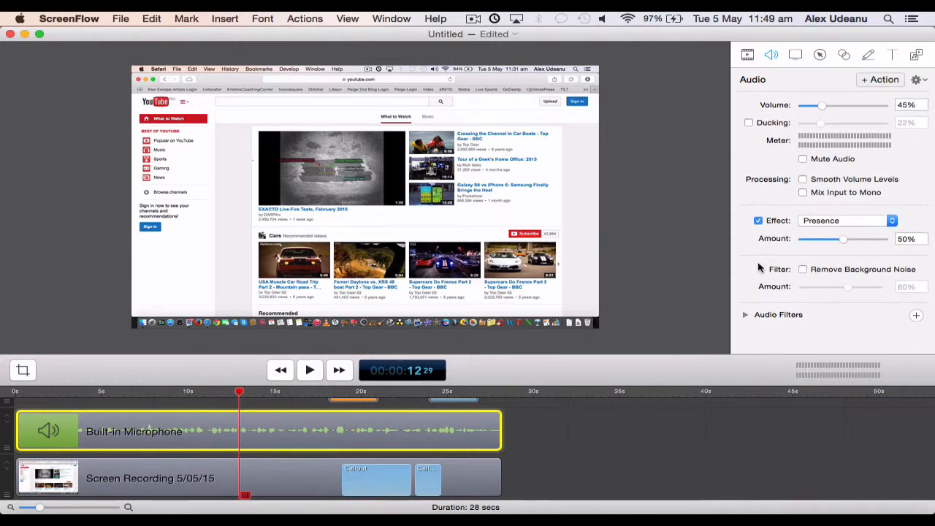
# Examine the list of audio filters that can be added to the microphone clip, and close it without adding any.
pyautogui.click(745, 315)
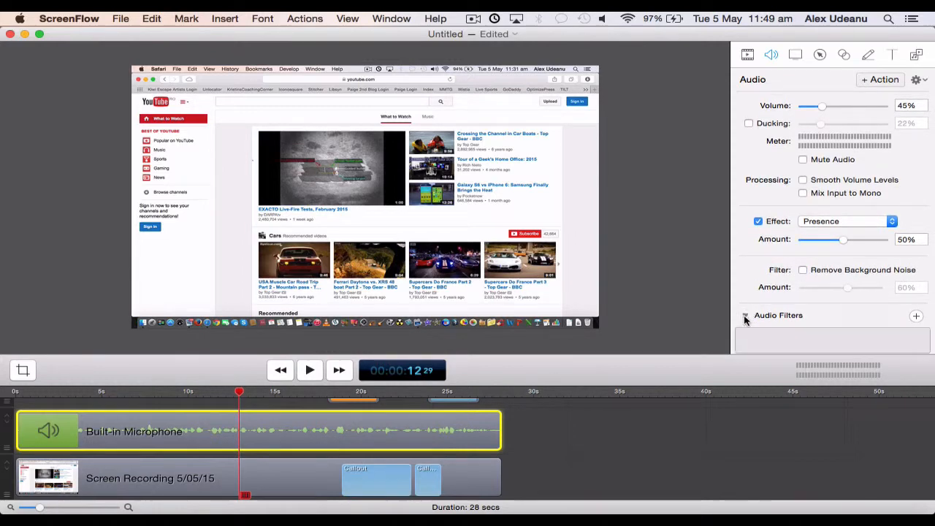
pyautogui.click(916, 316)
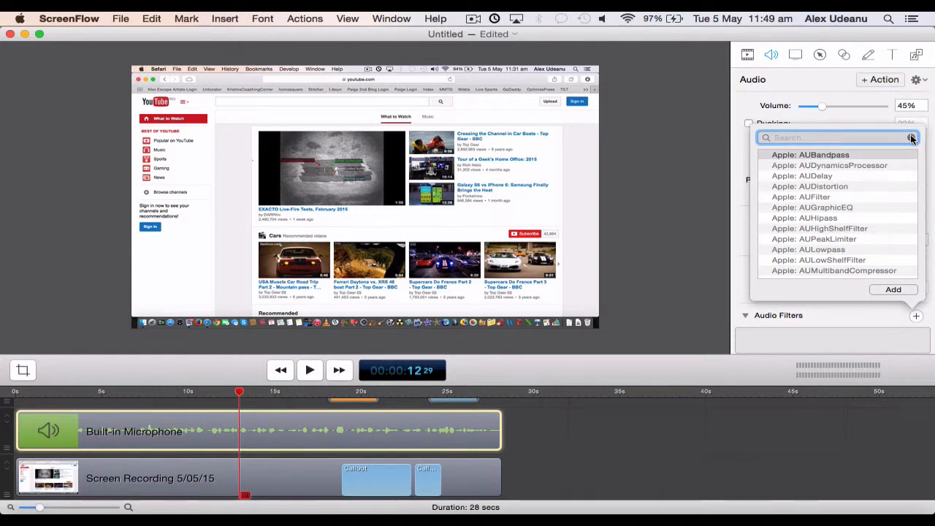
pyautogui.click(823, 310)
pyautogui.click(745, 317)
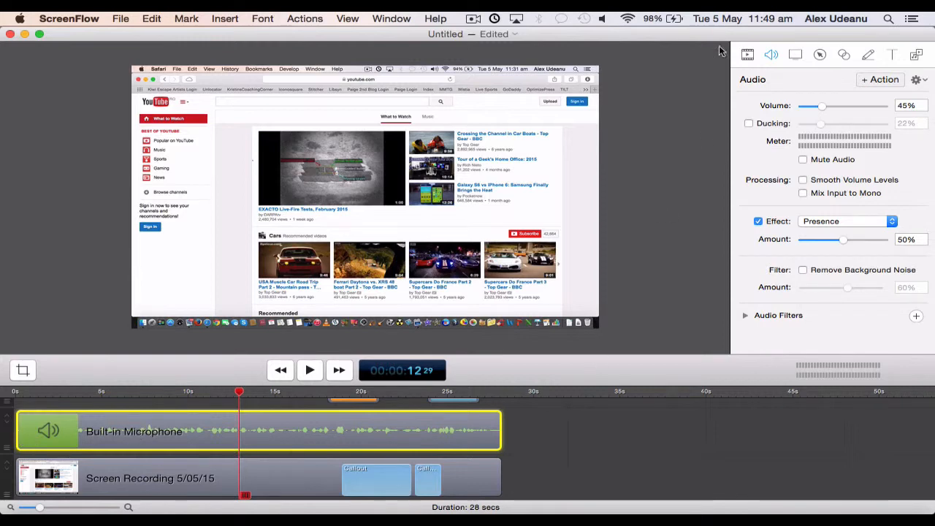
# Crop the screen recording by 85 at its top edge and 35 at its bottom edge, and recentre it at position 0, 0.
pyautogui.click(747, 56)
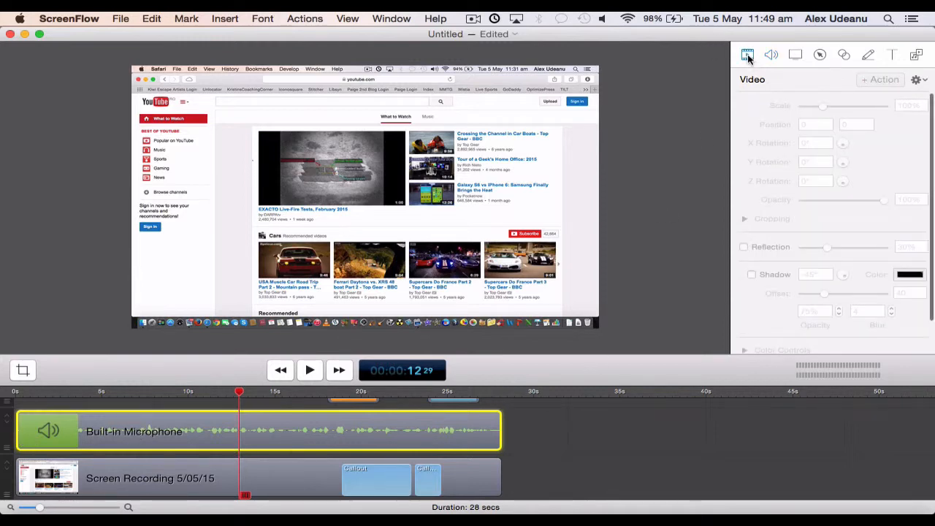
pyautogui.click(154, 476)
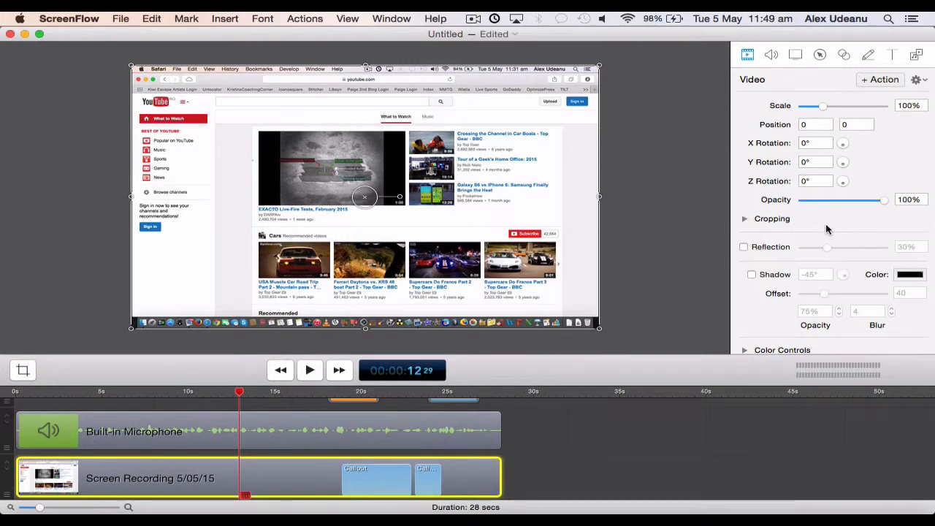
pyautogui.click(745, 220)
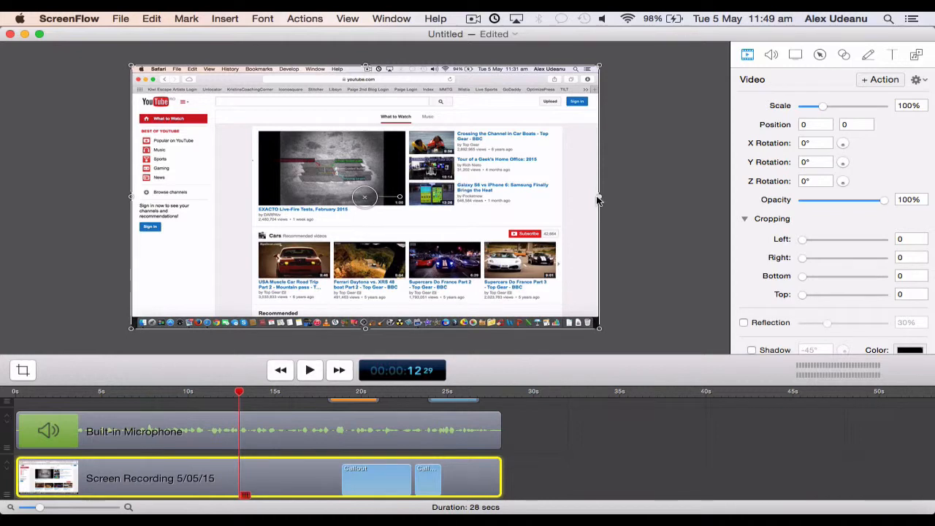
pyautogui.click(744, 220)
pyautogui.click(744, 219)
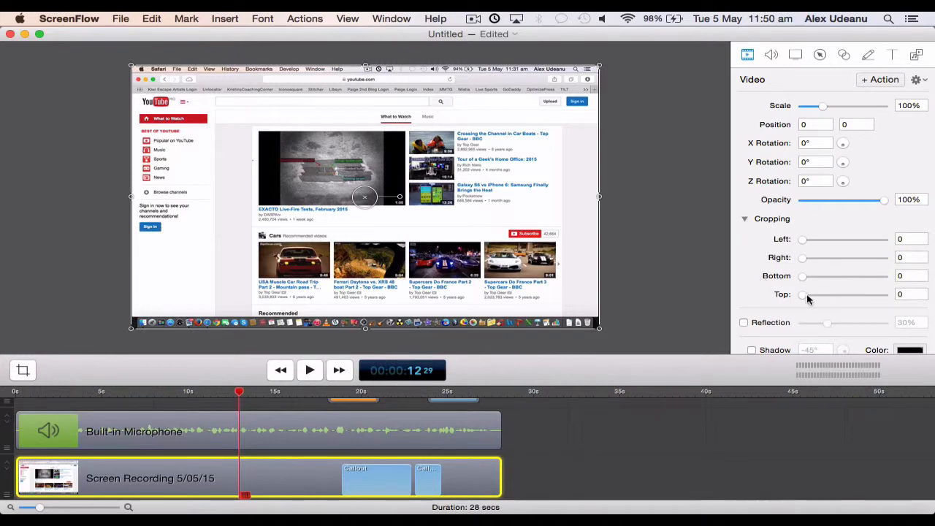
pyautogui.moveTo(803, 296); pyautogui.dragTo(838, 304)
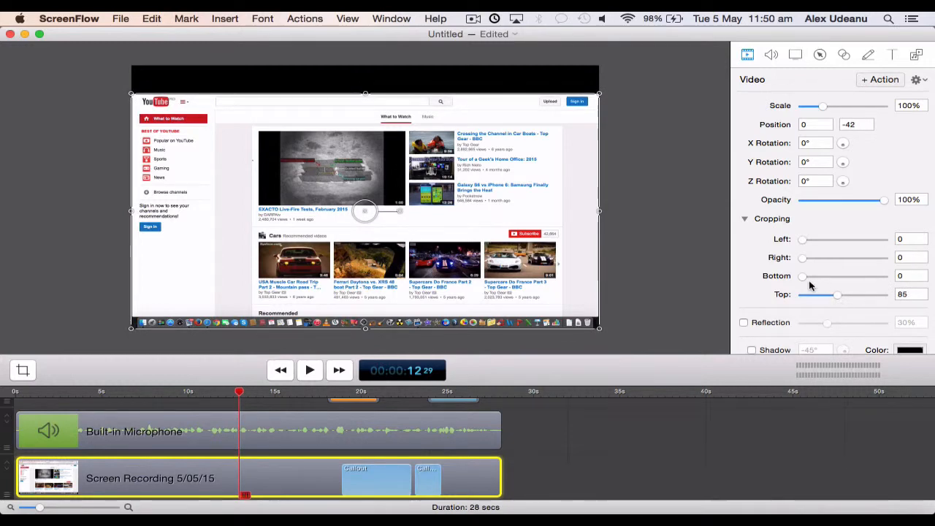
pyautogui.moveTo(802, 277)
pyautogui.mouseDown()
pyautogui.moveTo(818, 275)
pyautogui.moveTo(807, 276)
pyautogui.moveTo(816, 285)
pyautogui.mouseUp()
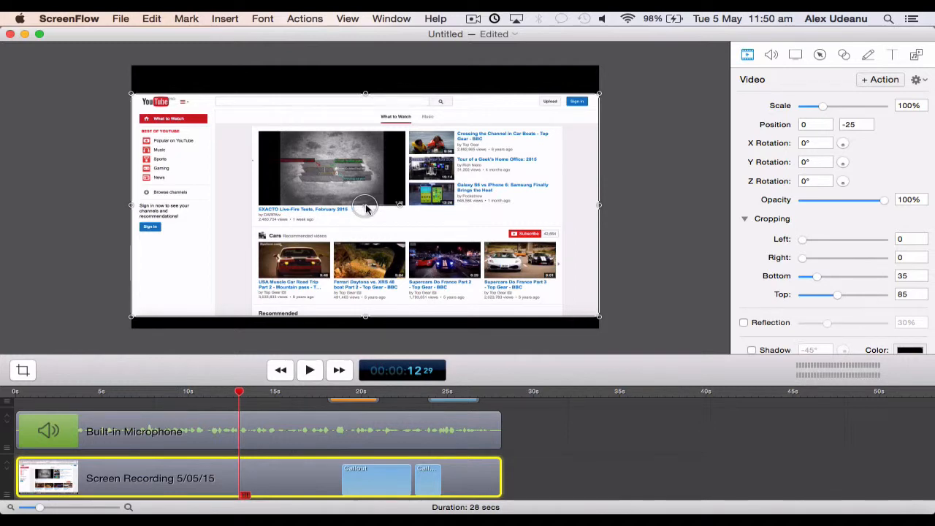
pyautogui.moveTo(366, 208); pyautogui.dragTo(365, 203)
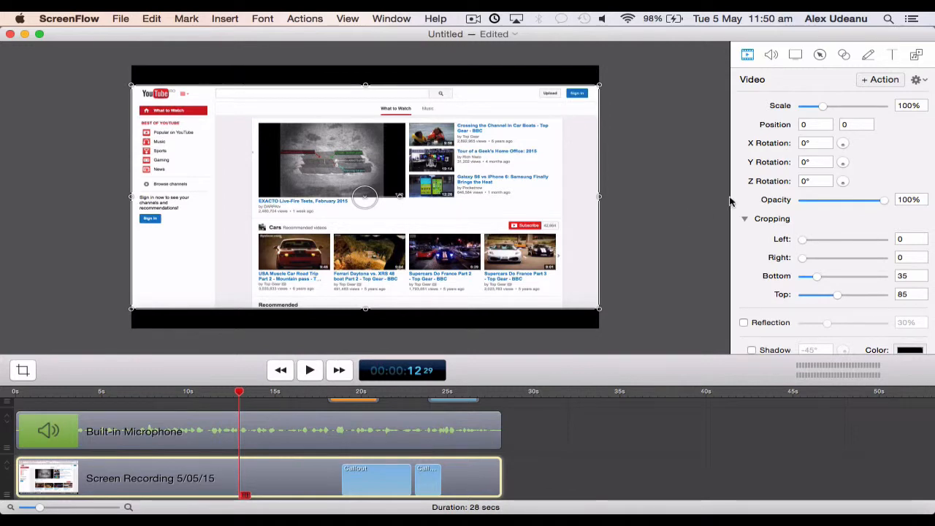
# Enable a reflection on the screen recording and set it to 33%.
pyautogui.scroll(-3, 759, 213)
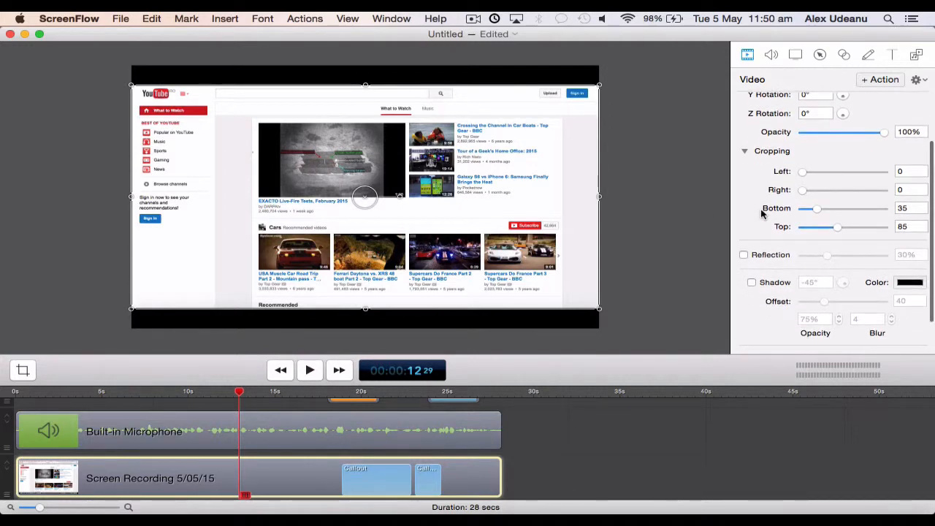
pyautogui.click(744, 254)
pyautogui.moveTo(828, 257)
pyautogui.mouseDown()
pyautogui.moveTo(878, 257)
pyautogui.moveTo(831, 257)
pyautogui.mouseUp()
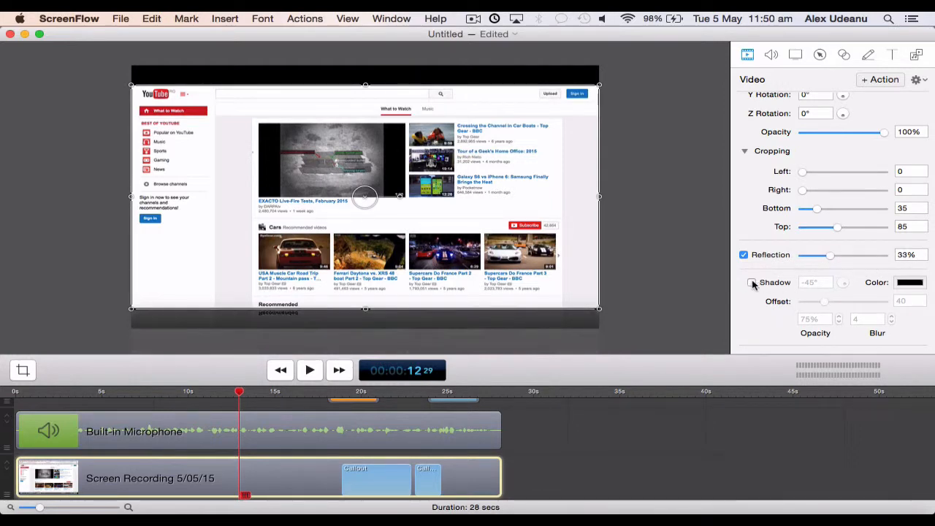
pyautogui.scroll(3, 788, 286)
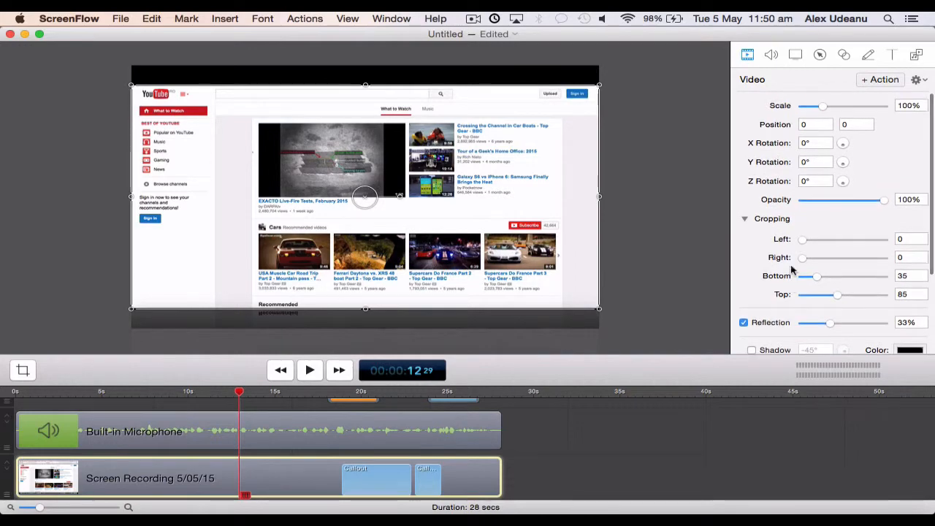
pyautogui.moveTo(823, 106)
pyautogui.mouseDown()
pyautogui.moveTo(837, 107)
pyautogui.moveTo(824, 107)
pyautogui.mouseUp()
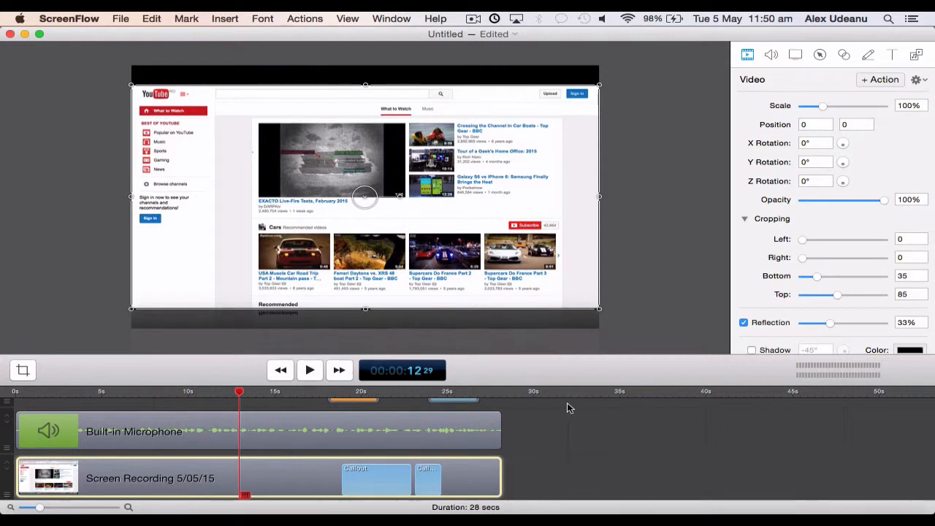
pyautogui.scroll(1, 332, 449)
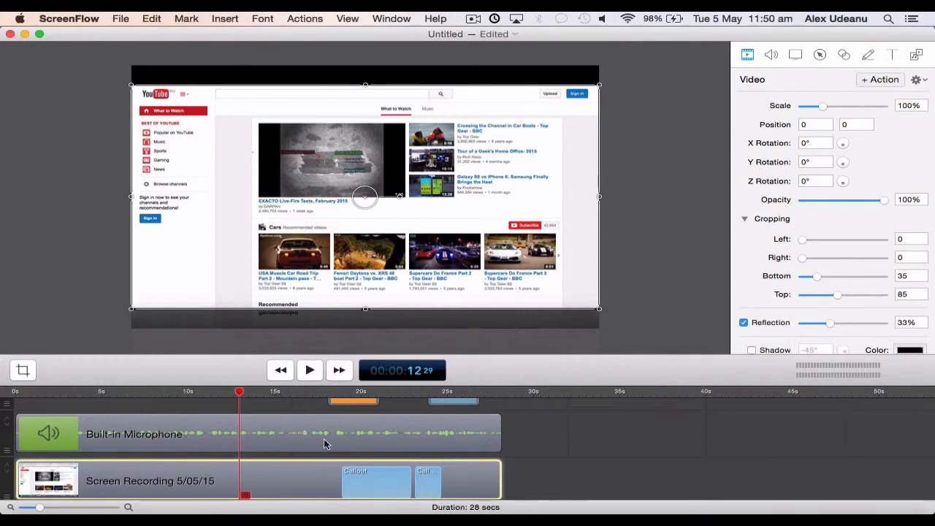
pyautogui.scroll(-1, 324, 438)
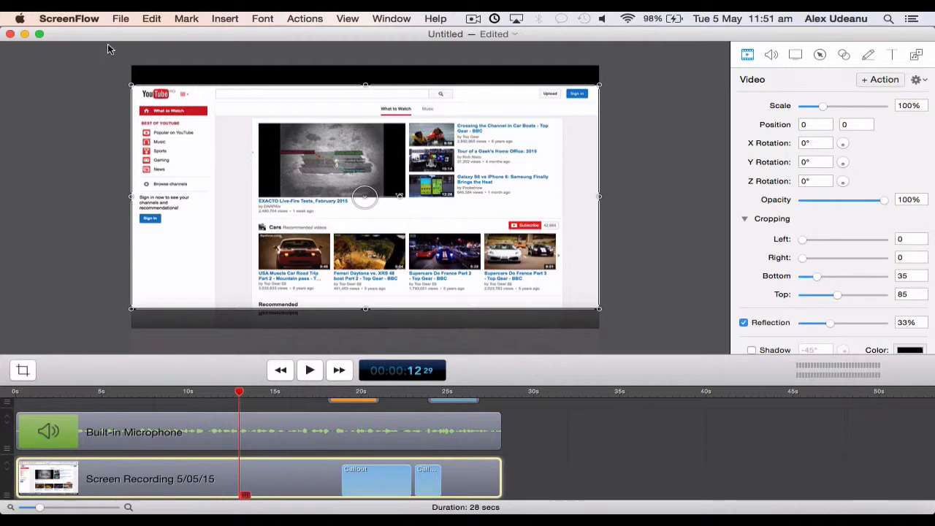
# Set up an export of ScreenFlow.mp4 at a custom size of 1280 by 720, and cancel it without exporting.
pyautogui.click(121, 20)
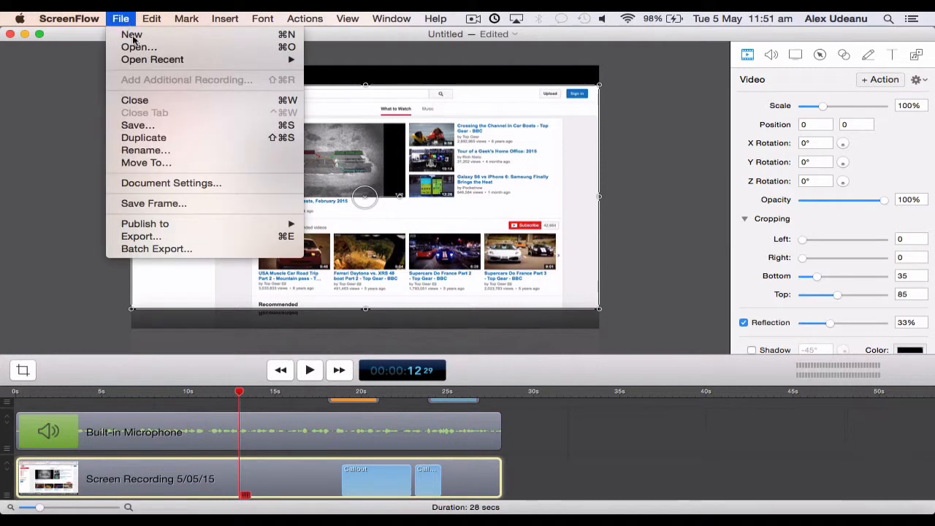
pyautogui.click(152, 241)
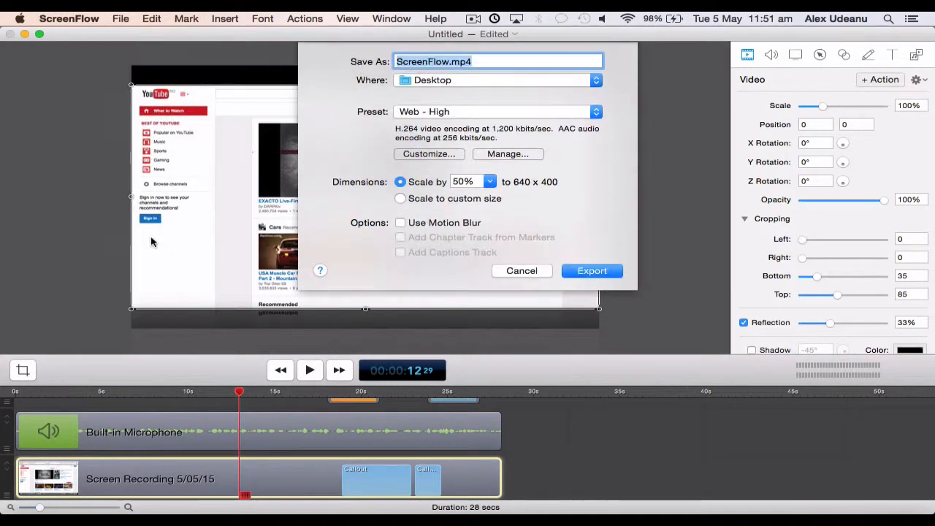
pyautogui.click(494, 61)
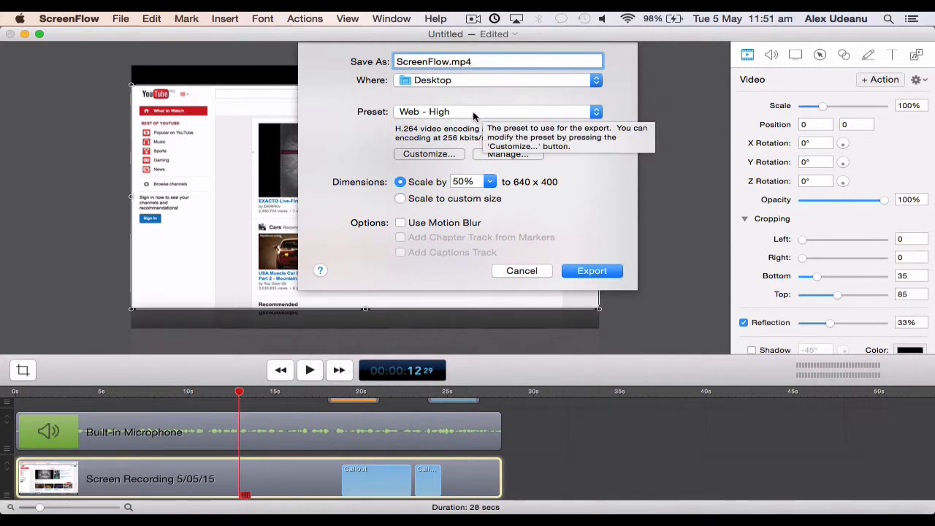
pyautogui.click(400, 199)
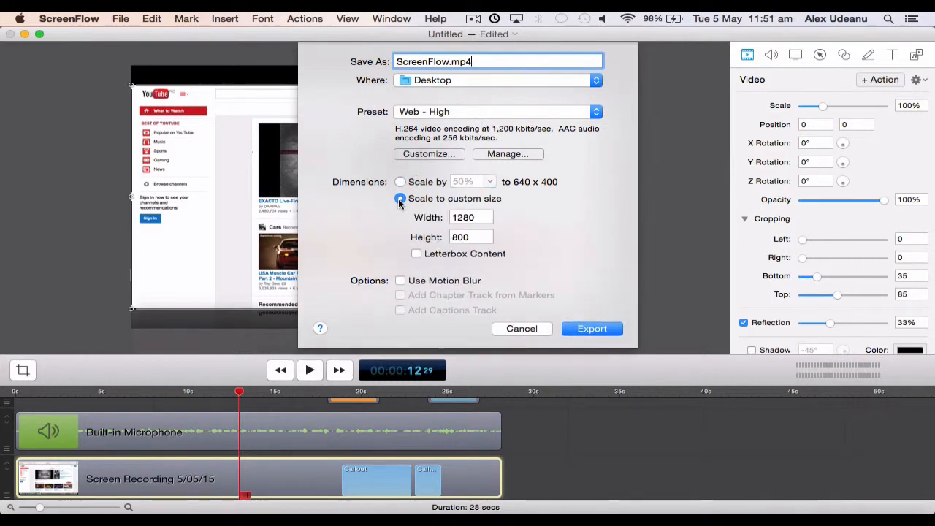
pyautogui.click(476, 236)
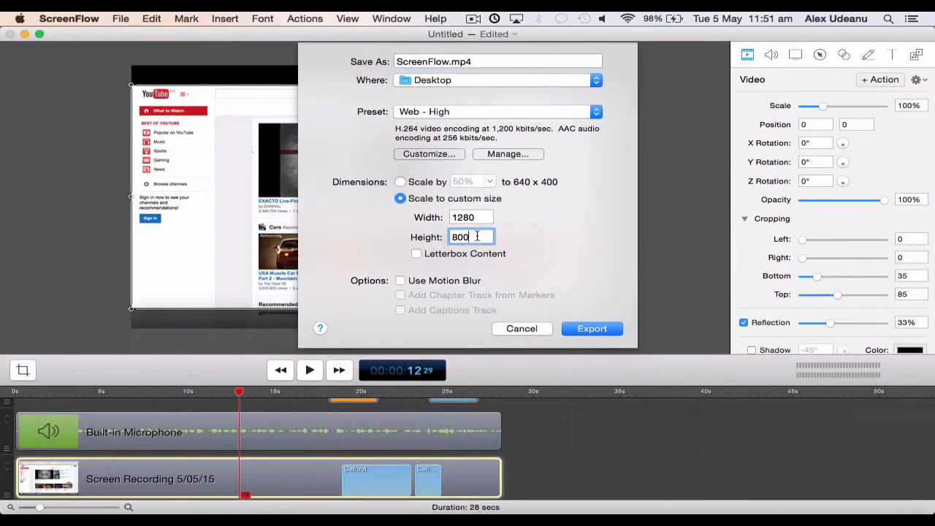
pyautogui.press('BackSpace')
pyautogui.press('BackSpace')
pyautogui.write('720')
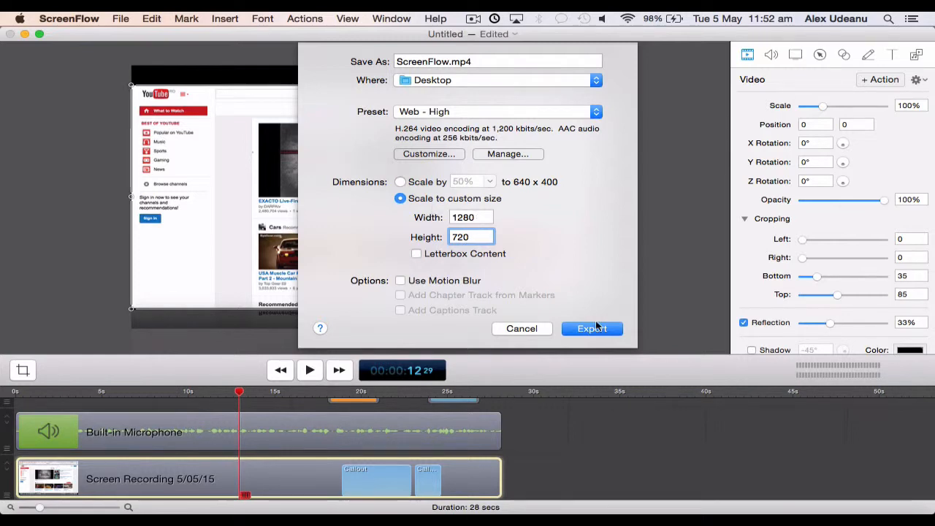
pyautogui.click(513, 329)
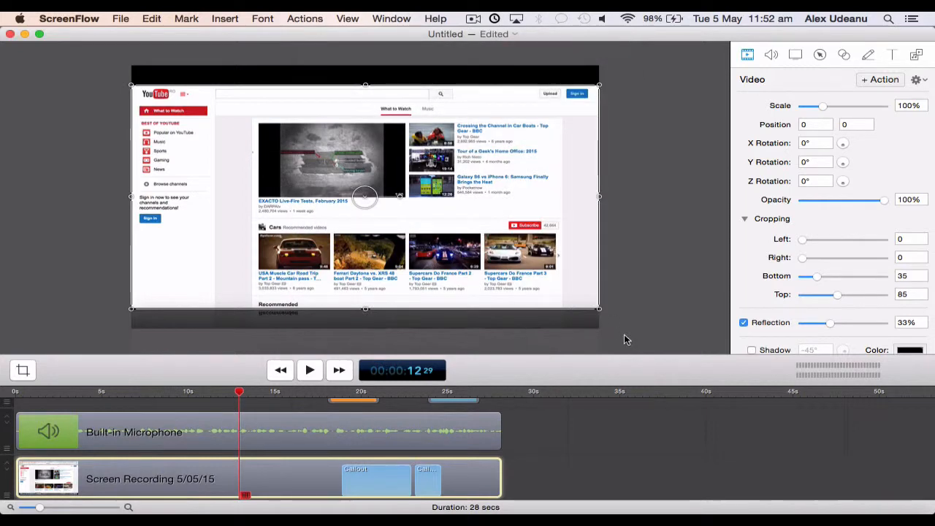